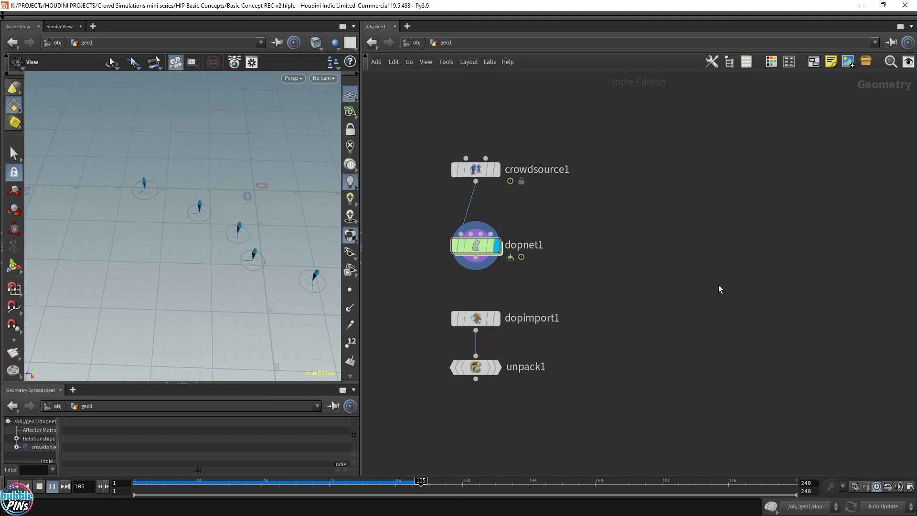
Play the crowd simulation from the first frame and examine how the agents move and spread around one another
key("ctrl+Up")
key("Up")
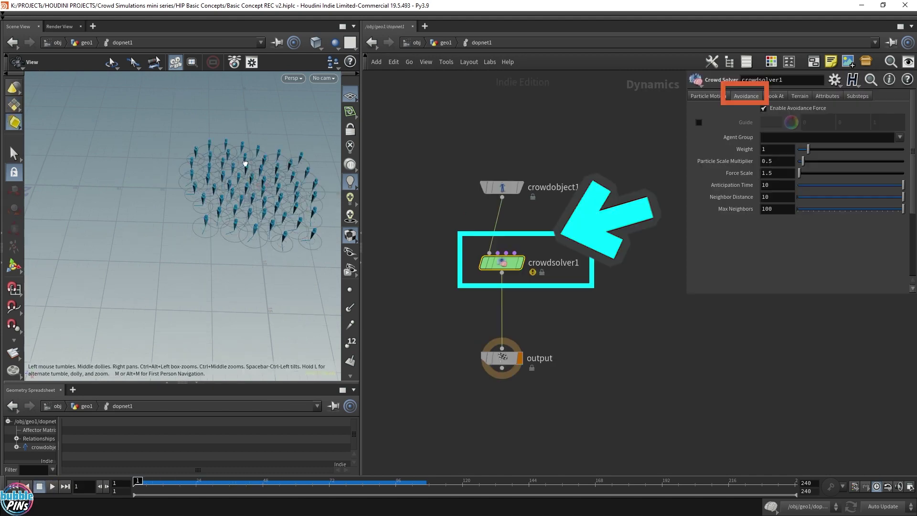
key("Up")
key("Up")
key("ctrl+Up")
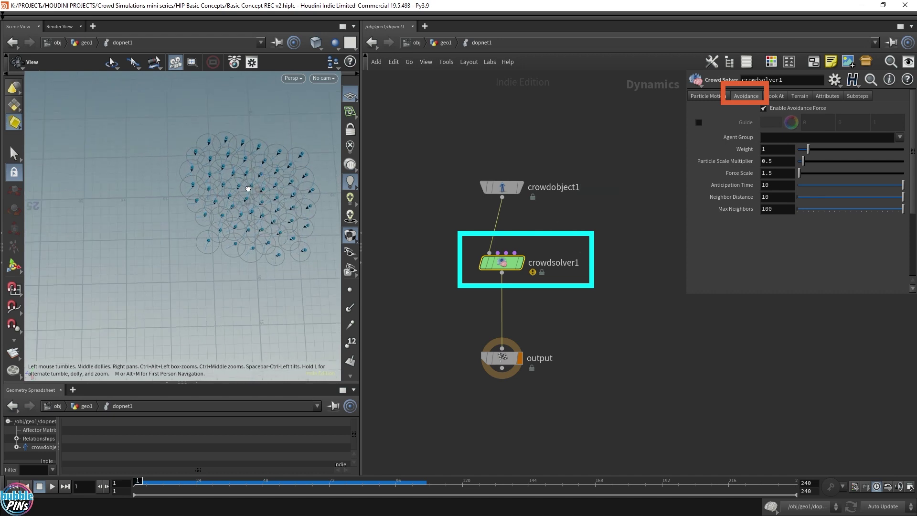
key("Up")
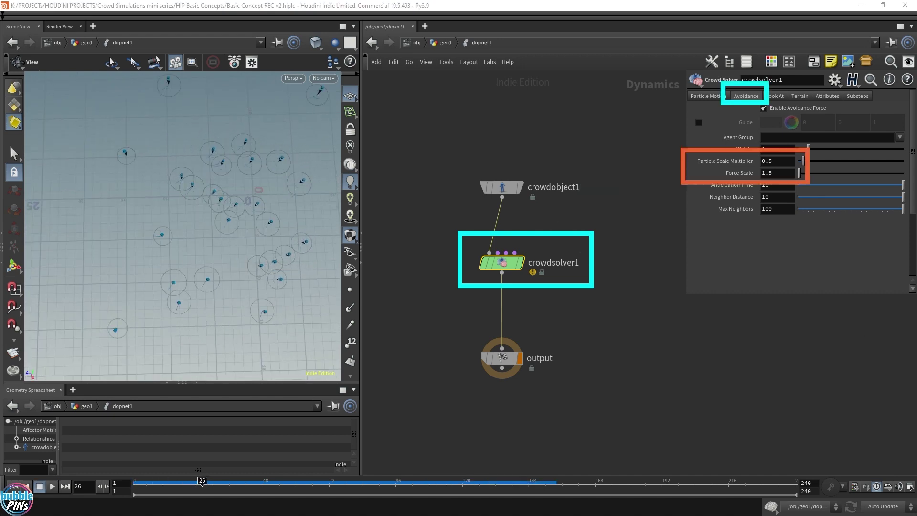
mouse_move(205, 483)
left_mouse_down()
mouse_move(174, 485)
mouse_move(223, 485)
mouse_move(185, 485)
mouse_move(207, 484)
mouse_move(204, 494)
left_mouse_up()
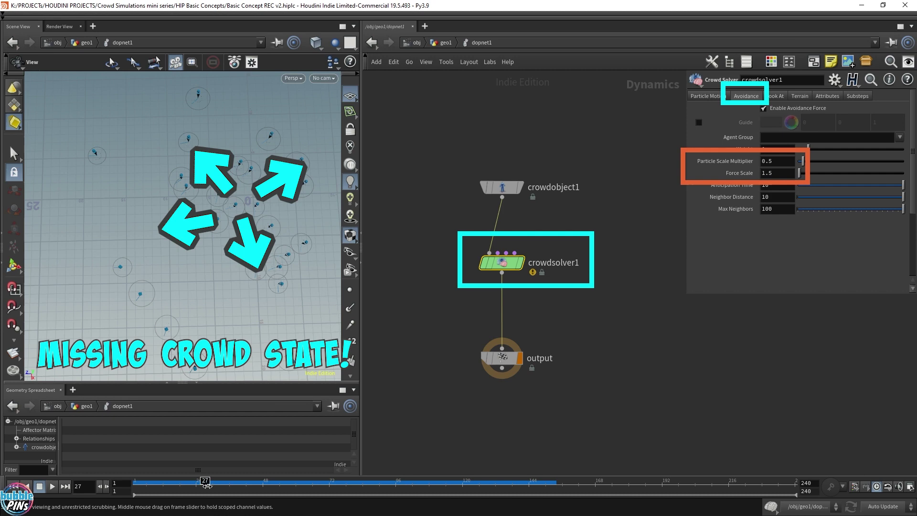
mouse_move(246, 210)
left_mouse_down()
mouse_move(250, 220)
mouse_move(245, 207)
mouse_move(297, 215)
mouse_move(252, 215)
mouse_move(250, 246)
mouse_move(246, 226)
left_mouse_up()
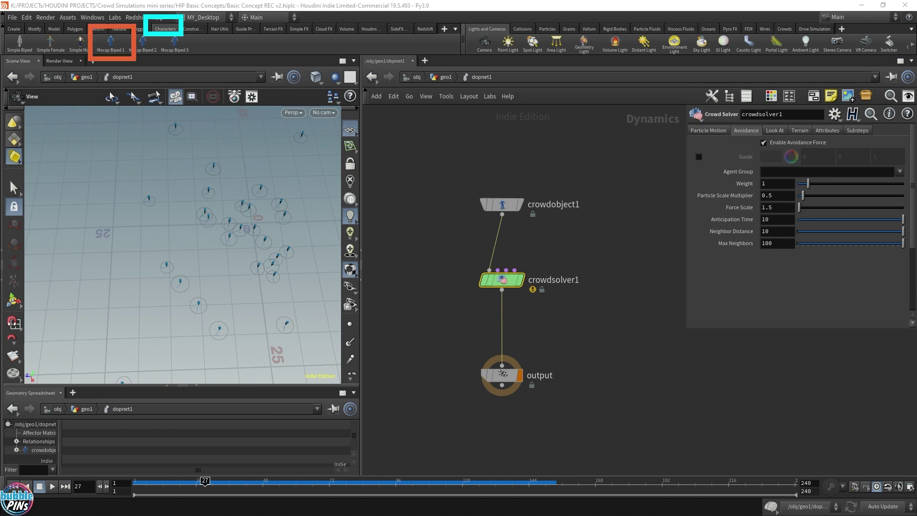
Add a Mocap Biped 1 character at object level, place its node beside geo1 and frame the character in the viewport
left_click(119, 50)
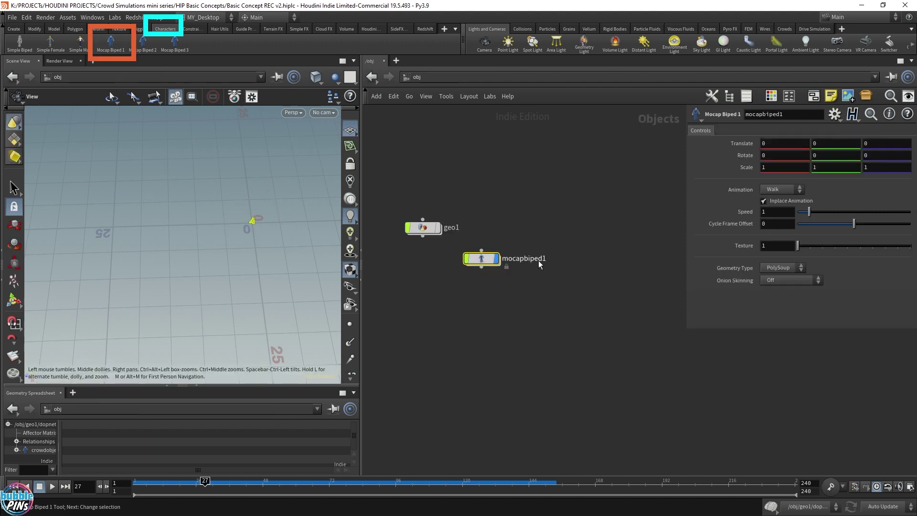
left_click_drag(485, 263, 502, 235)
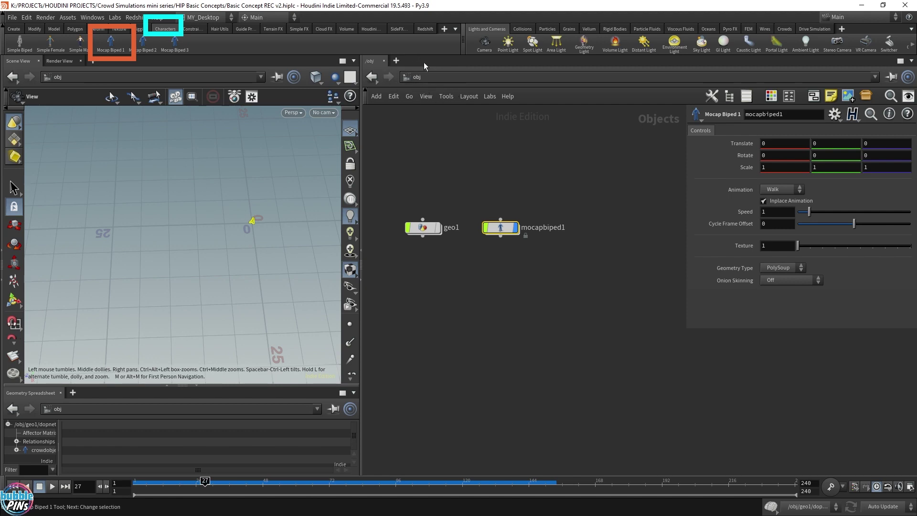
key("space+g")
left_click_drag(259, 223, 284, 177)
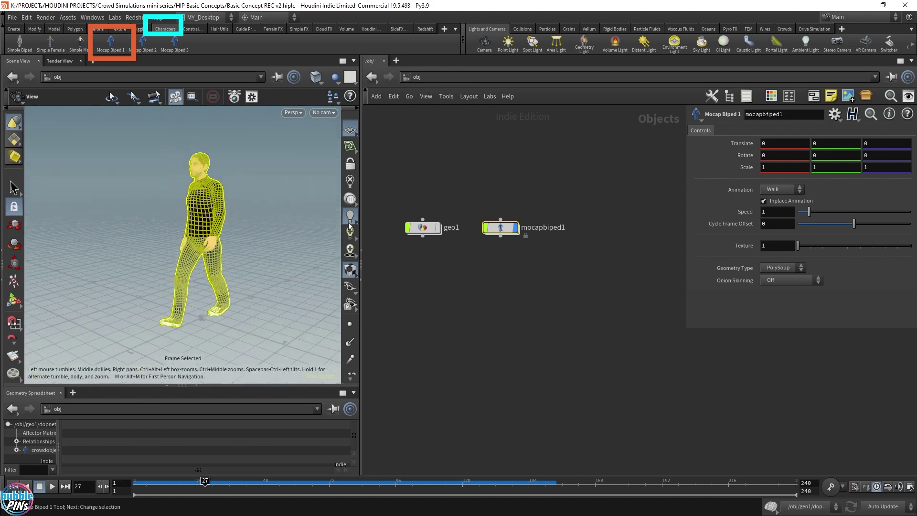
left_click(648, 285)
Play the timeline and preview the biped's Run, Wait and Standing animations one after another
key("Up")
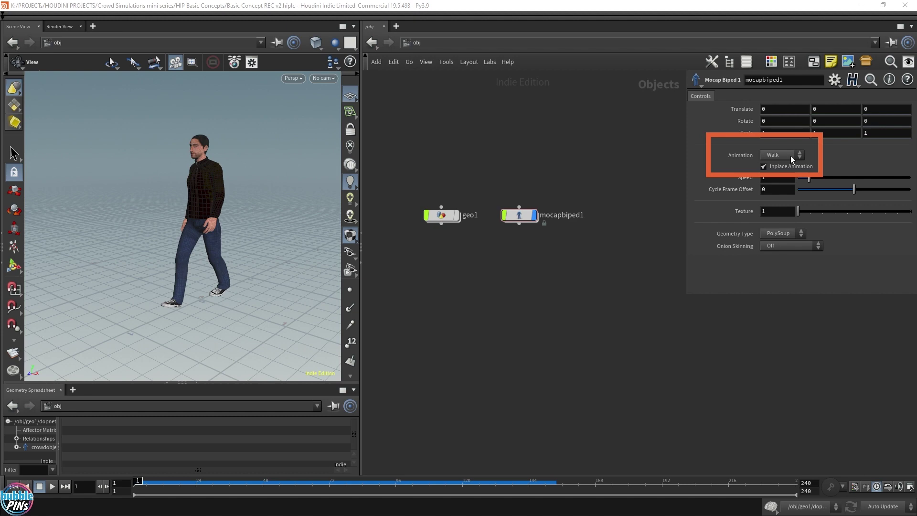
left_click(789, 156)
left_click(785, 177)
left_click(788, 157)
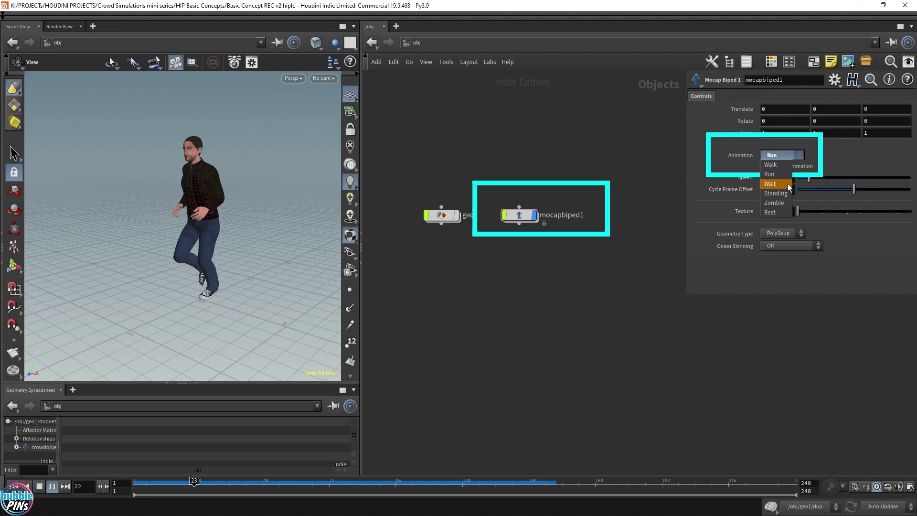
left_click(788, 185)
left_click(786, 158)
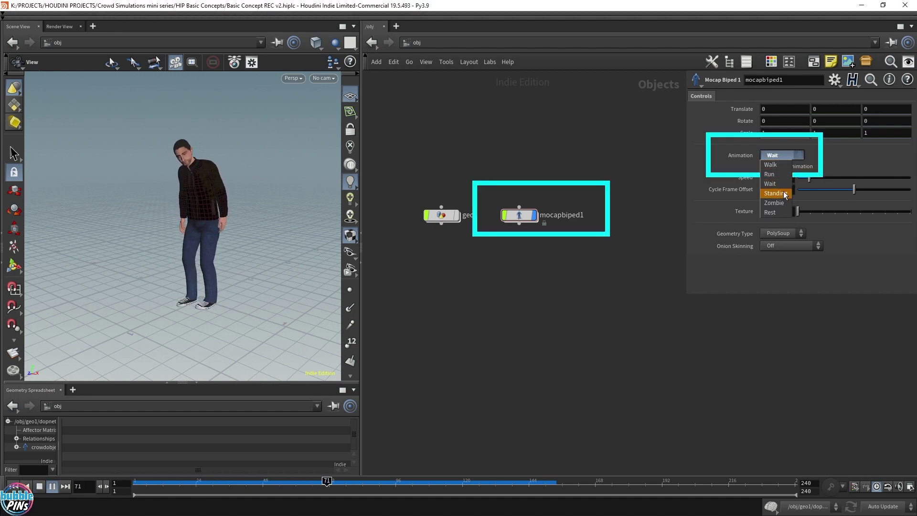
left_click(778, 193)
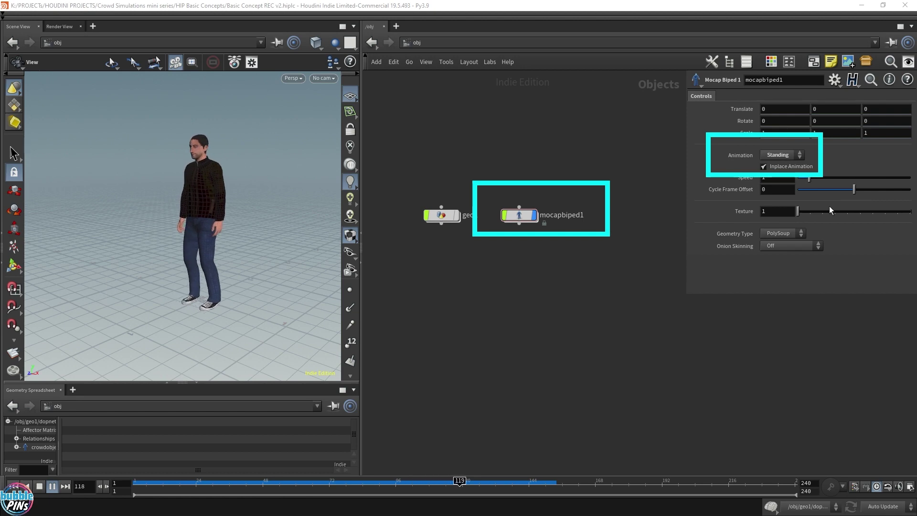
Preview the biped's Zombie animation and its Rest pose, viewing the pose from the front
left_click(783, 154)
left_click(774, 202)
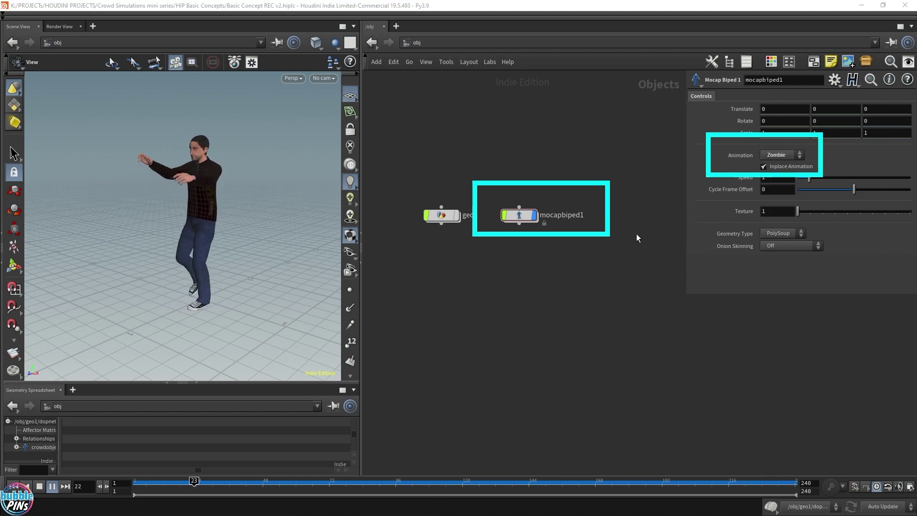
left_click(781, 155)
left_click(773, 213)
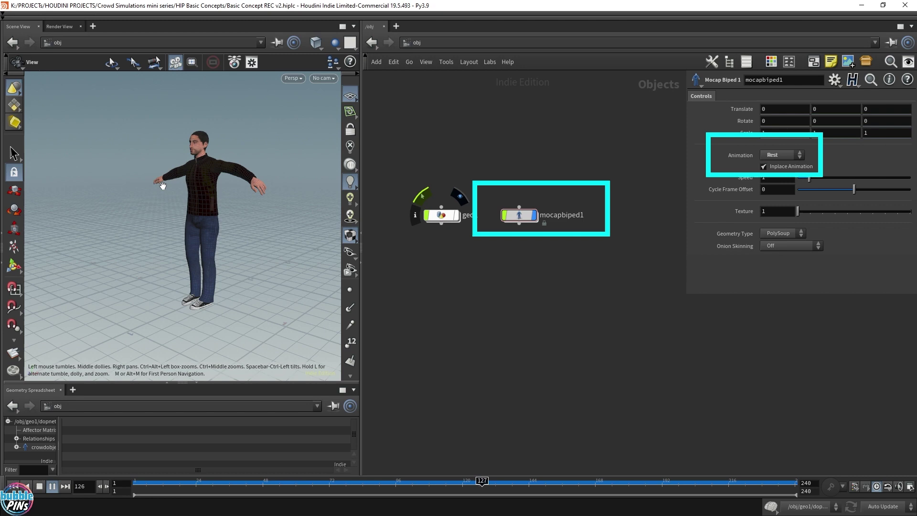
left_click_drag(164, 186, 214, 187)
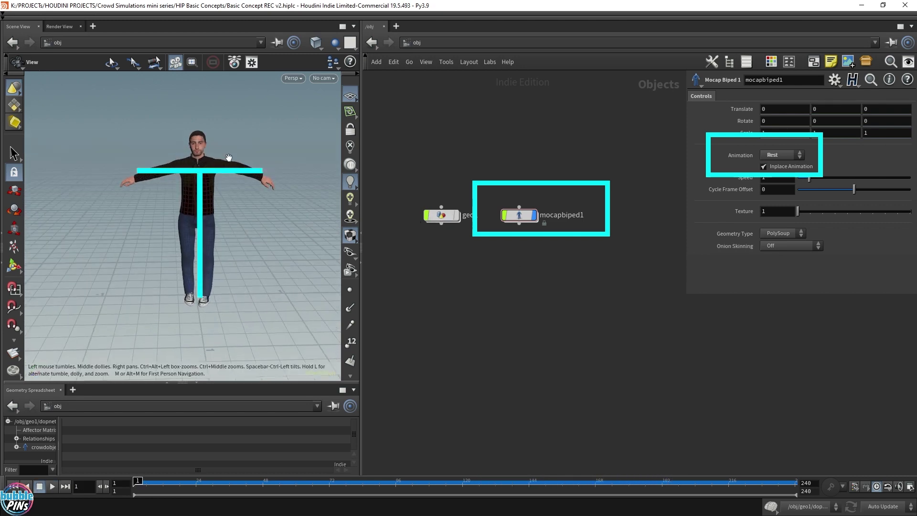
Set the biped's animation to Walk, disable Inplace Animation and play the character walking across the ground
left_click(776, 157)
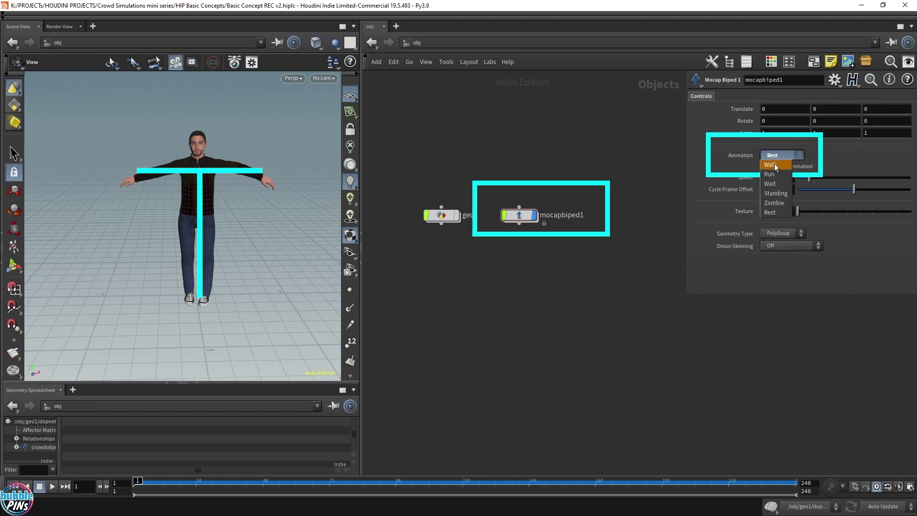
left_click(773, 164)
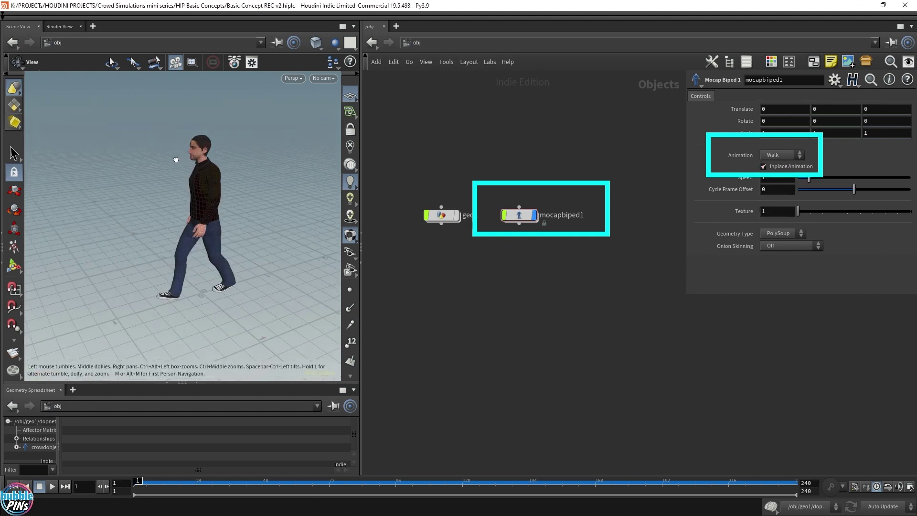
left_click(763, 166)
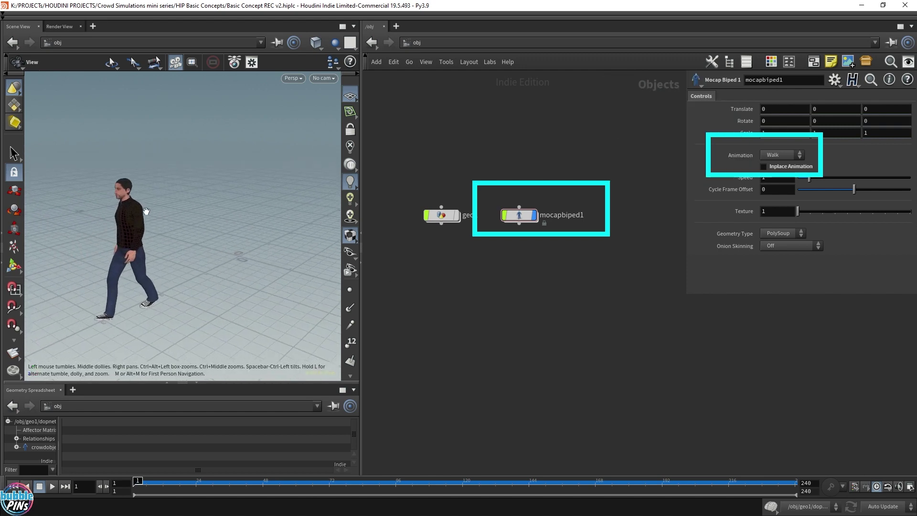
key("Up")
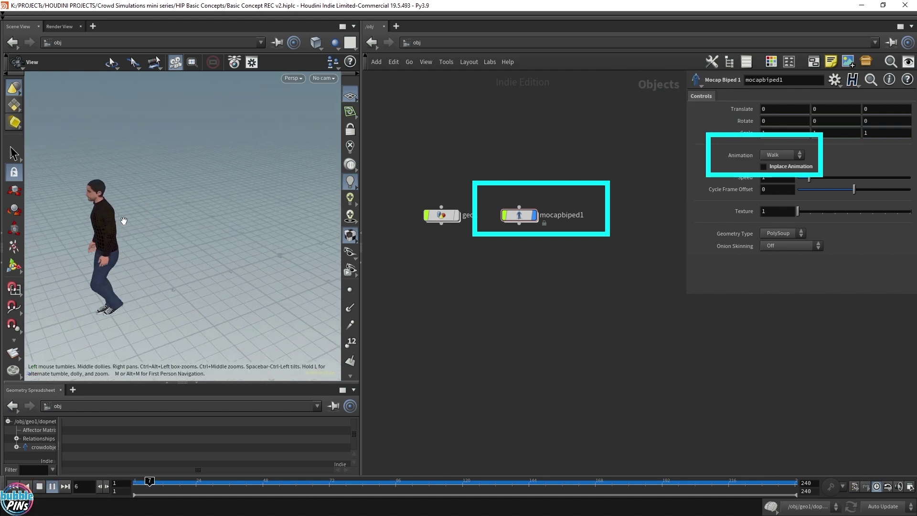
middle_click_drag(242, 206, 246, 232)
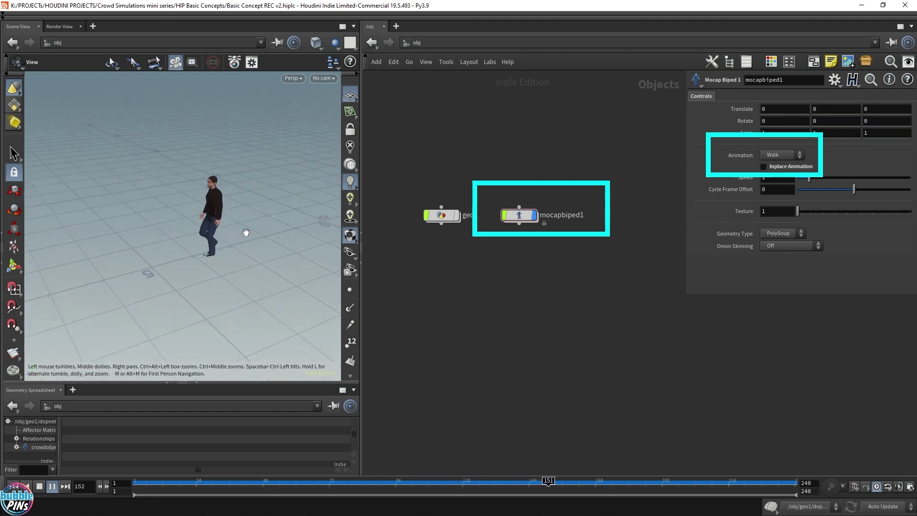
Set the biped's animation to Run, enable Inplace Animation and play the run cycle on the spot
left_click(782, 155)
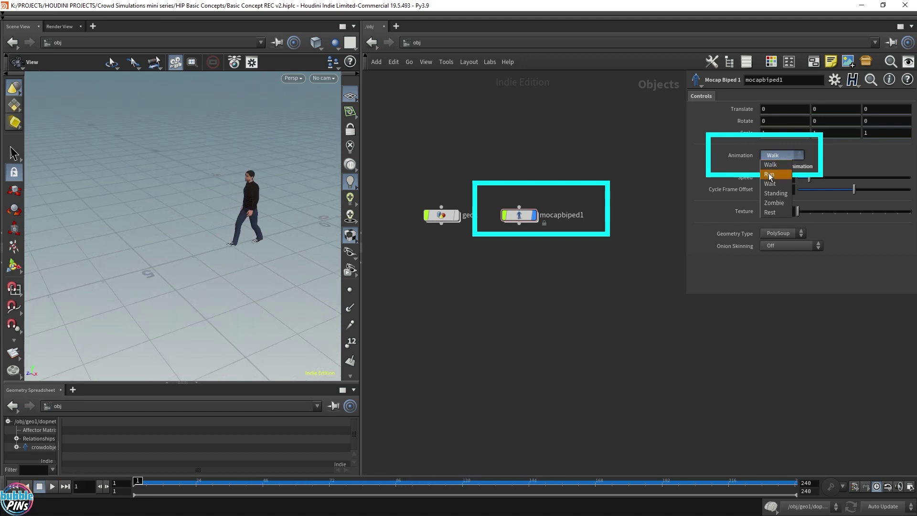
left_click(772, 177)
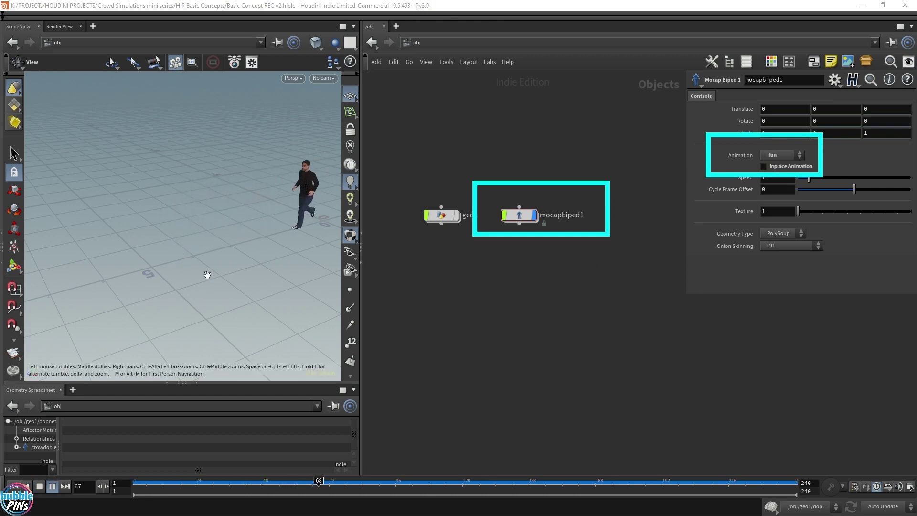
left_click(775, 167)
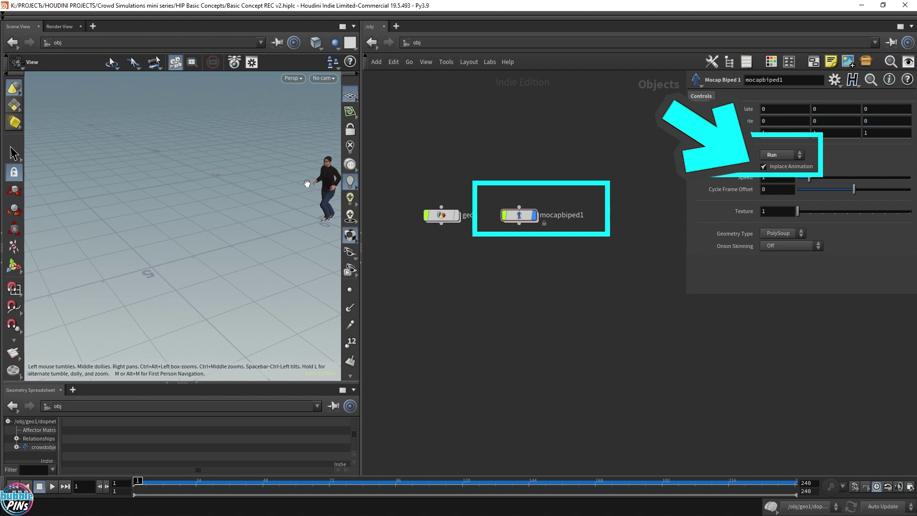
right_click_drag(331, 196, 220, 213)
scroll(269, 193, "up", 5)
scroll(240, 215, "up", 6)
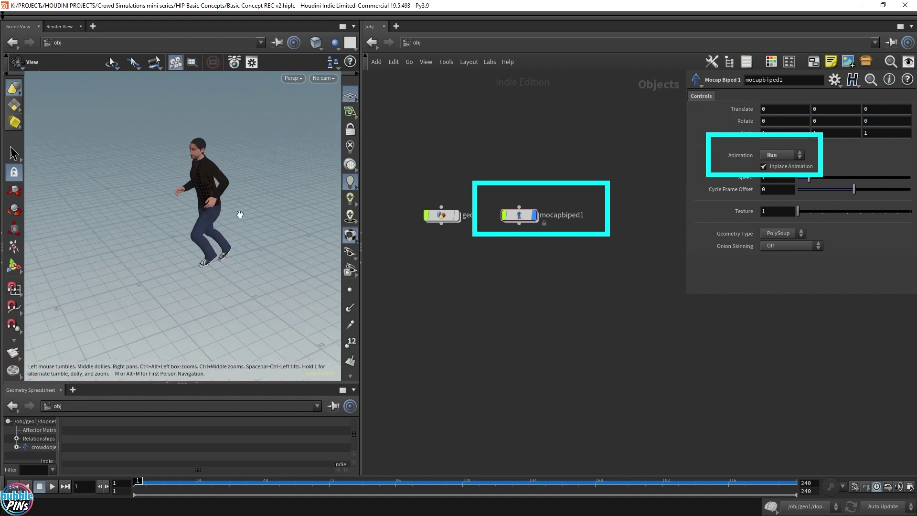
key("Up")
scroll(239, 215, "down", 2)
left_click_drag(239, 222, 209, 233)
left_click_drag(183, 199, 165, 206)
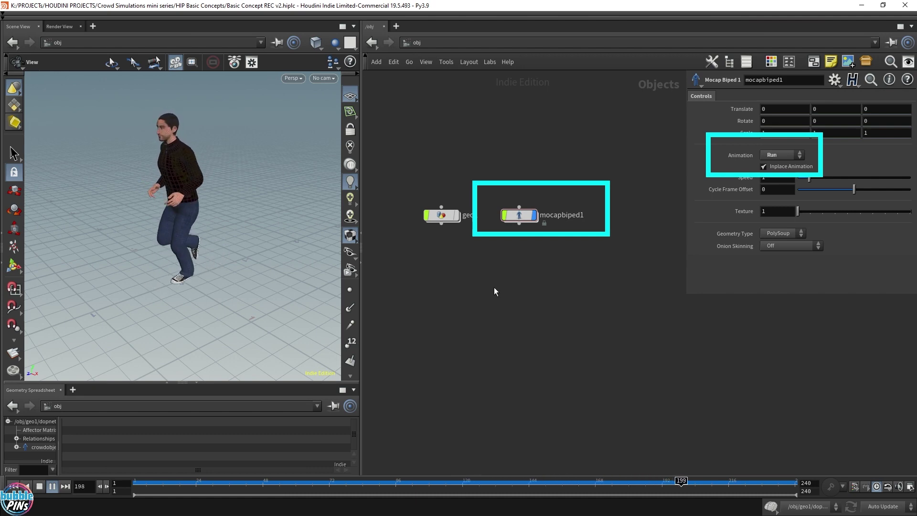
Set the biped's animation to Standing and play it while examining the character and its feet from the front
left_click(784, 155)
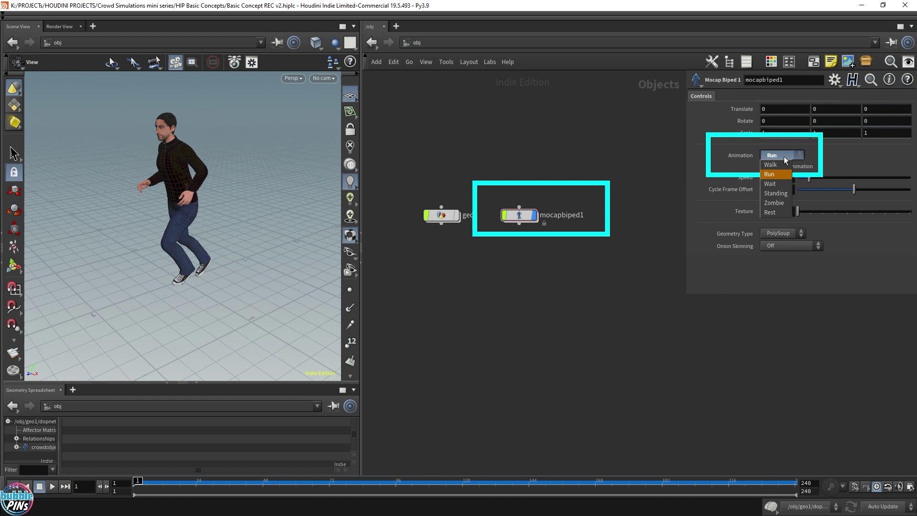
left_click(775, 194)
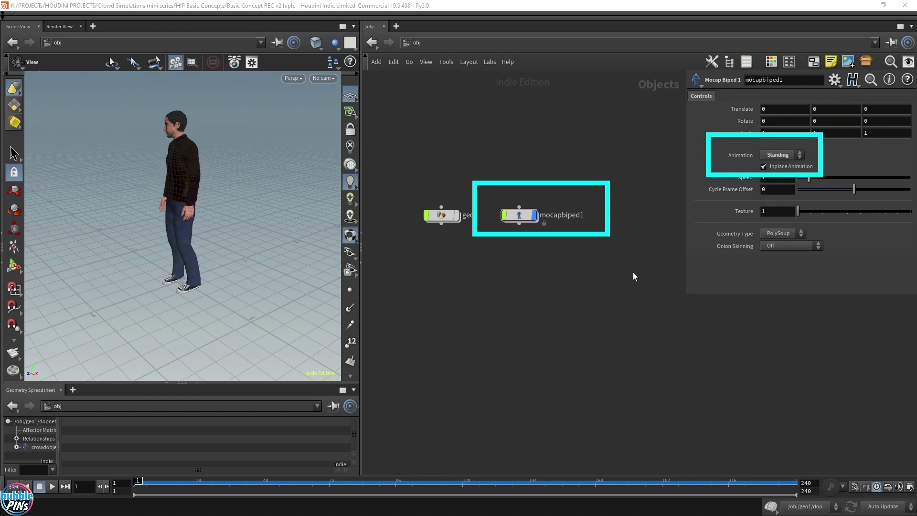
key("Up")
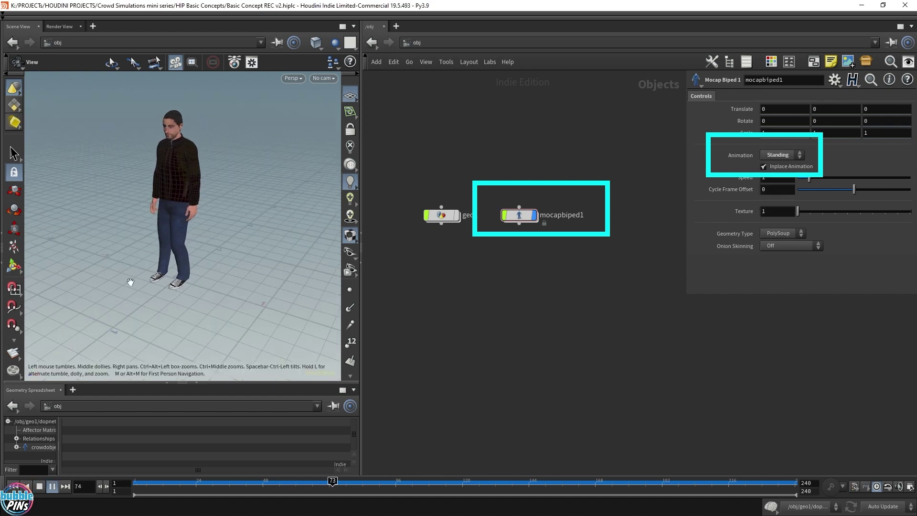
left_click_drag(131, 282, 254, 267)
scroll(217, 250, "up", 3)
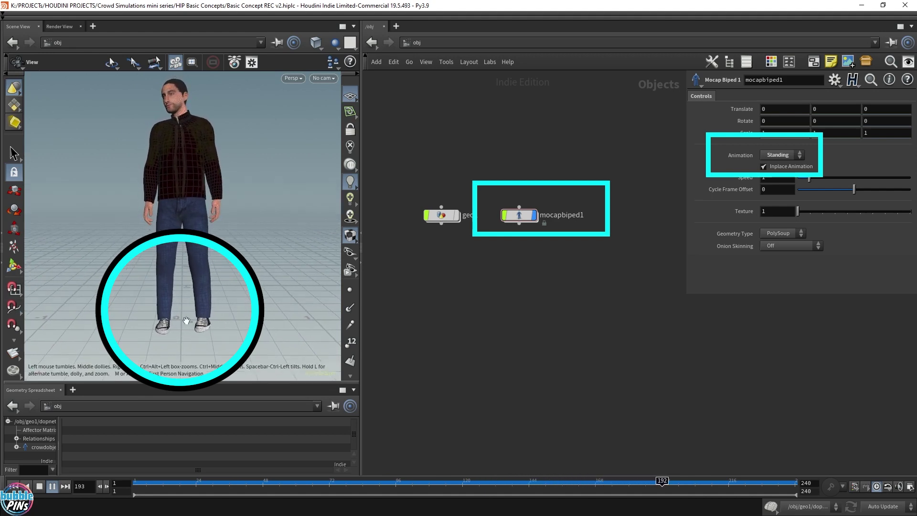
Return to the first frame, disable Inplace Animation for the Standing clip and play it
key("ctrl+Up")
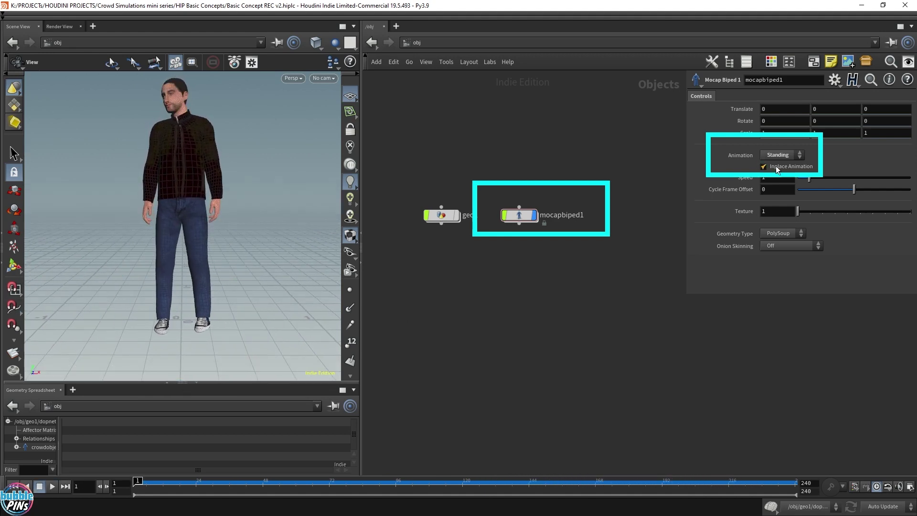
left_click(764, 168)
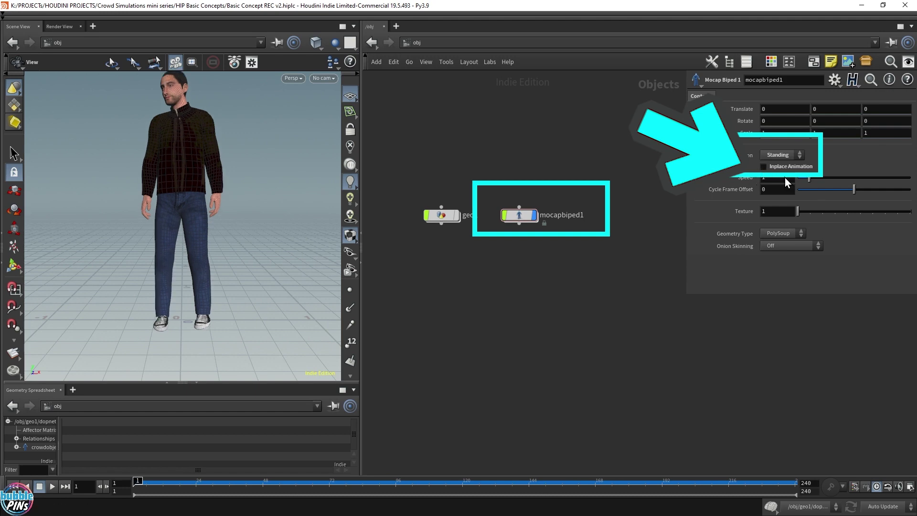
key("Up")
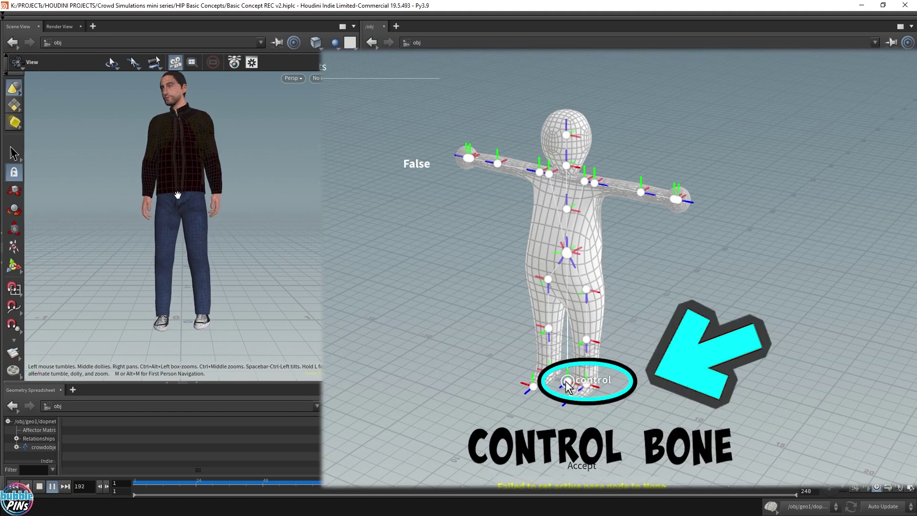
Move the simple rigged character across the ground by its control bone, and bend one arm at the shoulder and elbow
left_click(568, 382)
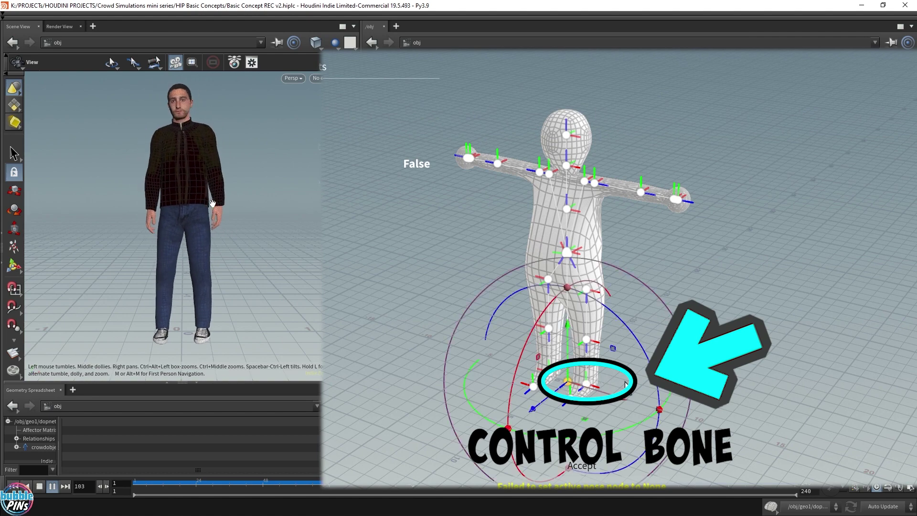
left_click_drag(585, 420, 682, 382)
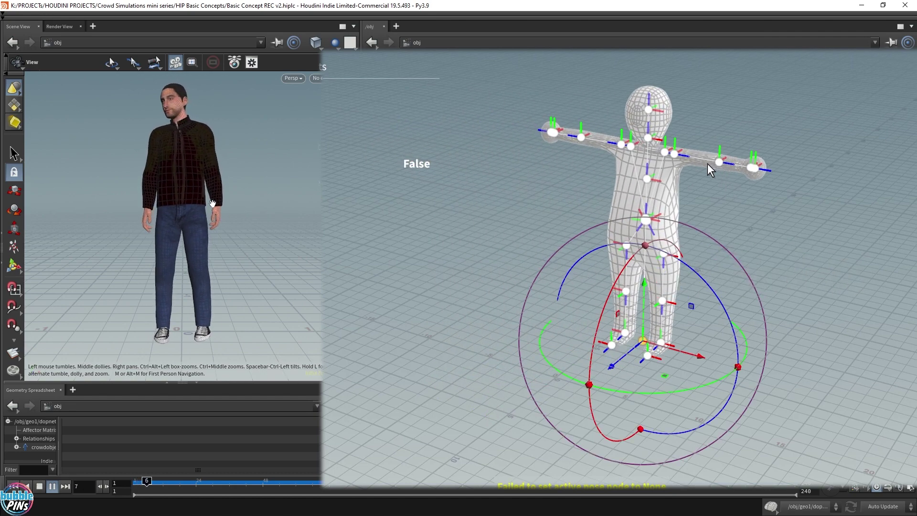
left_click(678, 155)
left_click(710, 185)
left_click_drag(762, 189, 718, 197)
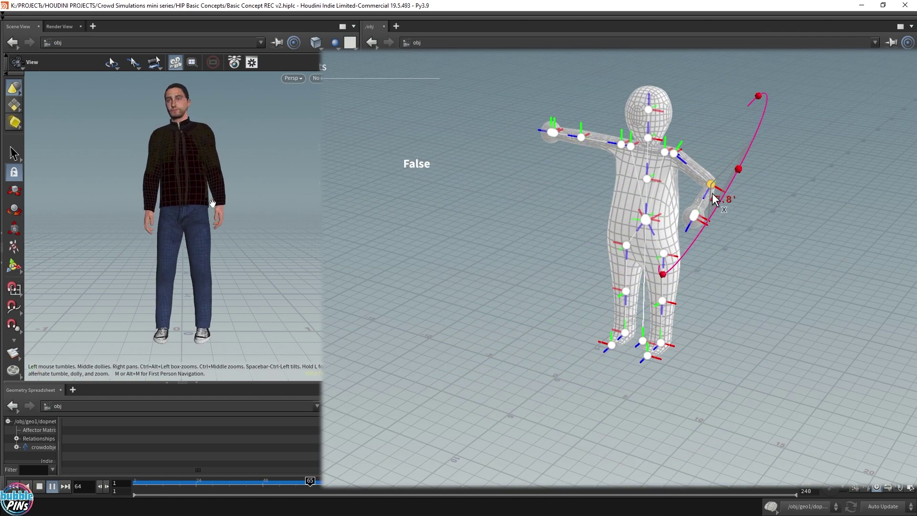
Tilt the rigged character's torso at the hip bone and rotate one thigh bone
left_click(645, 218)
left_click_drag(615, 155, 666, 117)
left_click(832, 273)
left_click(652, 251)
left_click_drag(603, 282, 586, 356)
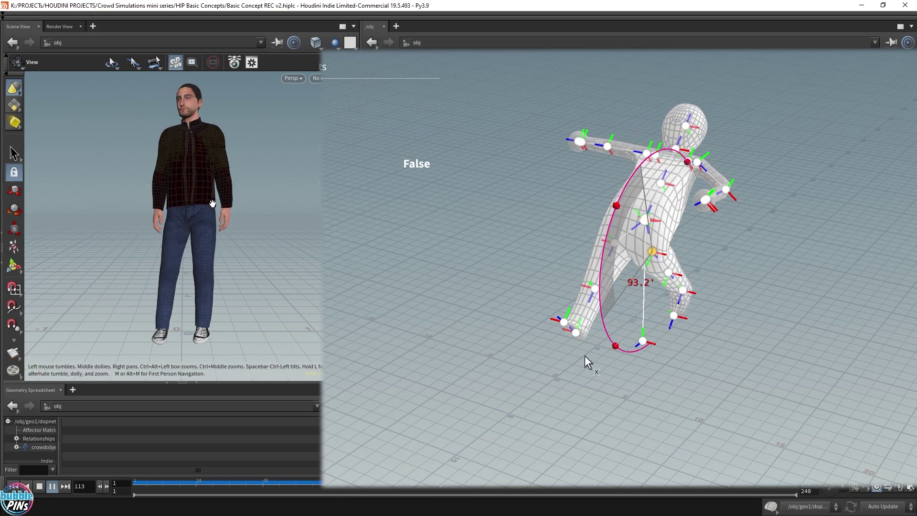
left_click(824, 410)
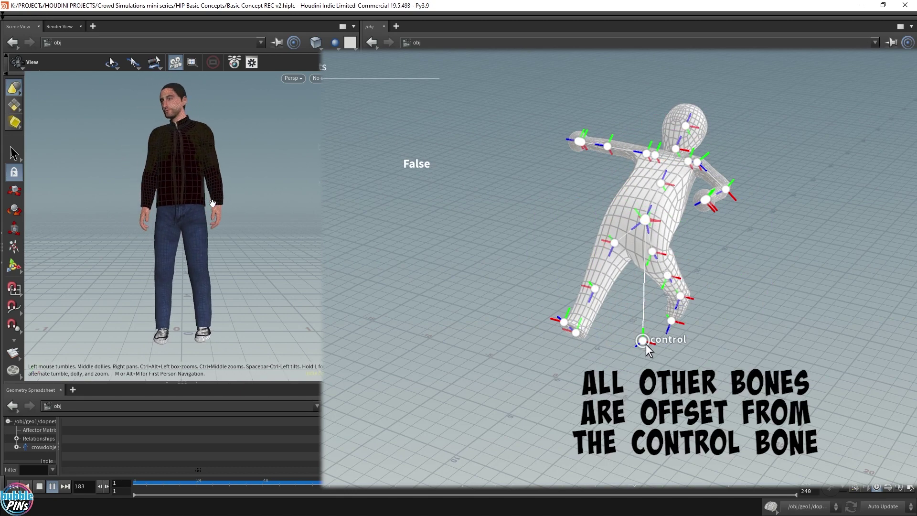
Move the posed character back across the ground by its control bone
left_click(645, 343)
left_click_drag(646, 344, 647, 287)
left_click(828, 167)
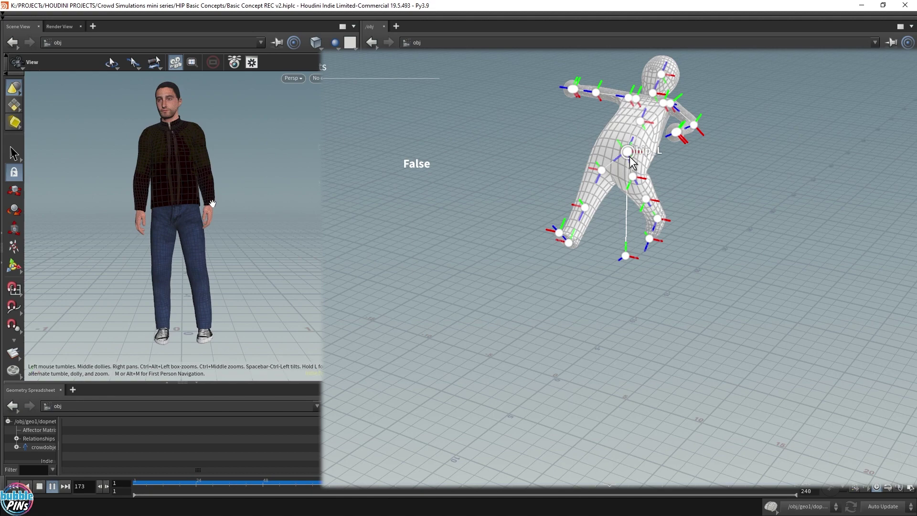
Adjust the posed character's hip bone and rotate its spine bone to bend the upper body
left_click(630, 157)
mouse_move(661, 79)
left_mouse_down()
mouse_move(662, 114)
mouse_move(659, 91)
left_mouse_up()
left_click(640, 123)
left_click_drag(613, 58, 564, 90)
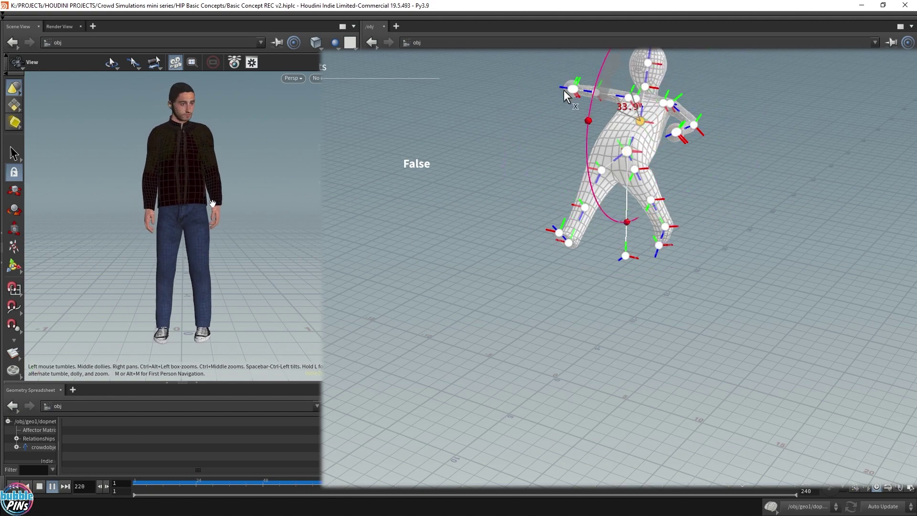
Move the bent character sideways across the ground by its control bone, keeping its pose
left_click_drag(804, 157, 776, 163, "alt")
right_click_drag(783, 239, 759, 309, "alt")
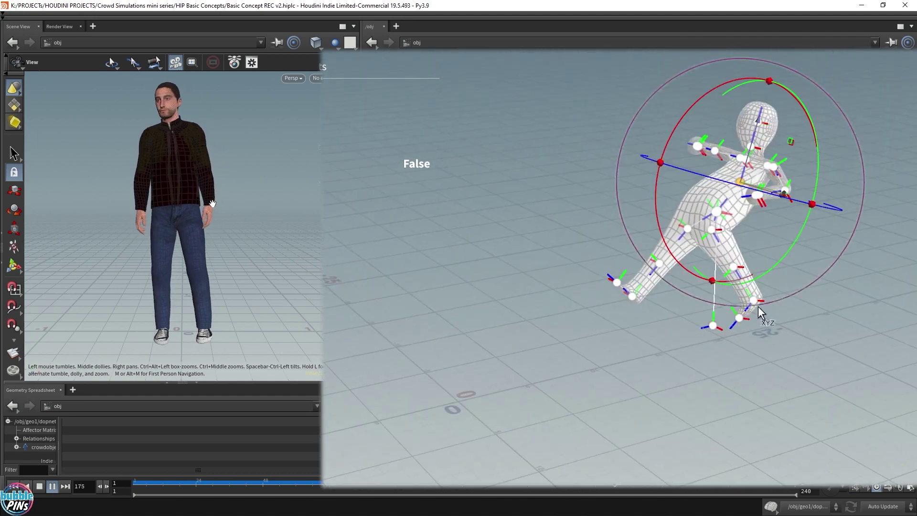
left_click(713, 326)
left_click_drag(686, 333, 568, 342)
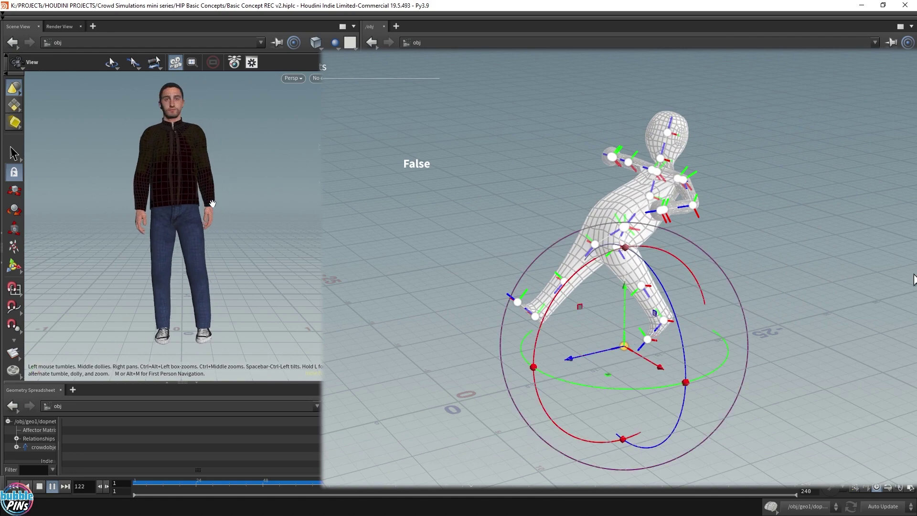
key("Escape")
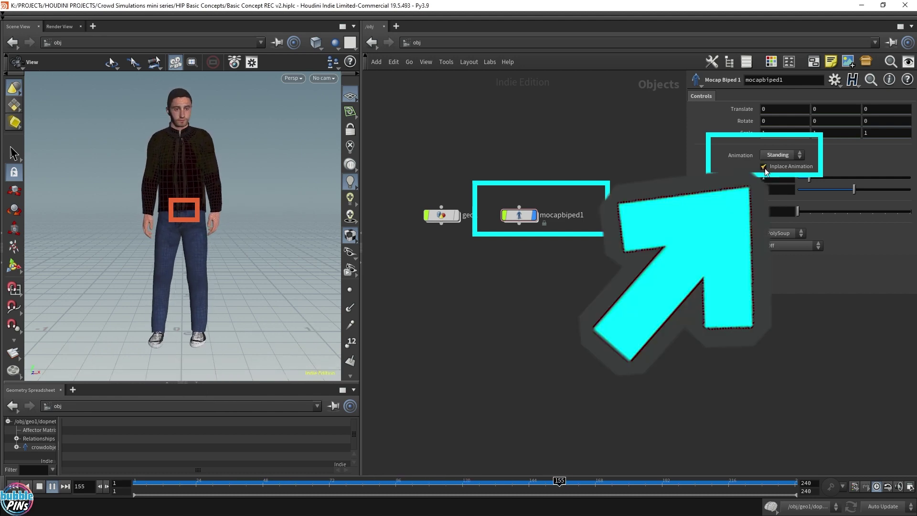
Set the mocap biped's animation to Walk with Inplace Animation enabled, and return to the first frame
left_click(764, 167)
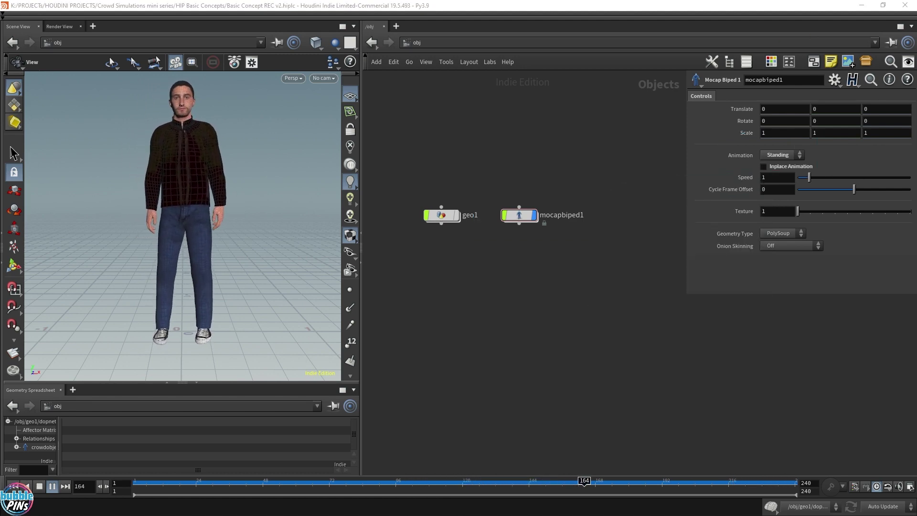
left_click(784, 154)
left_click(780, 168)
left_click(774, 166)
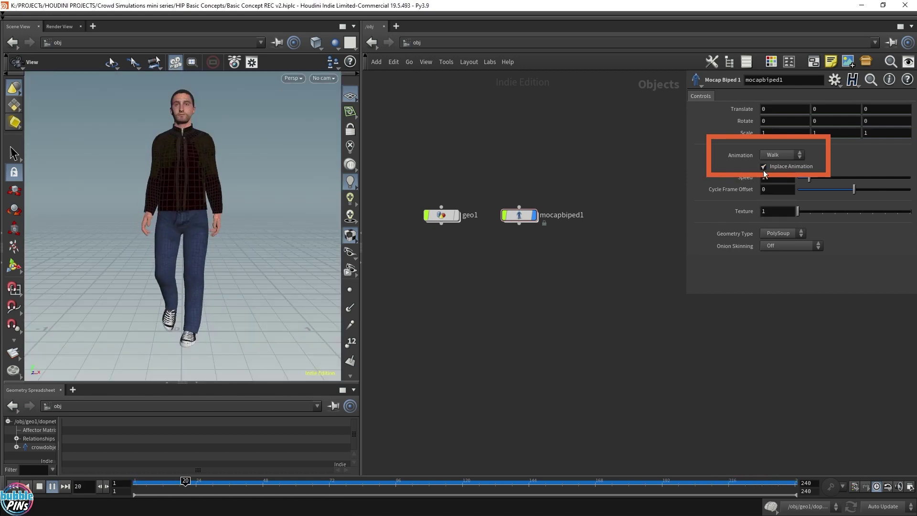
left_click(15, 486)
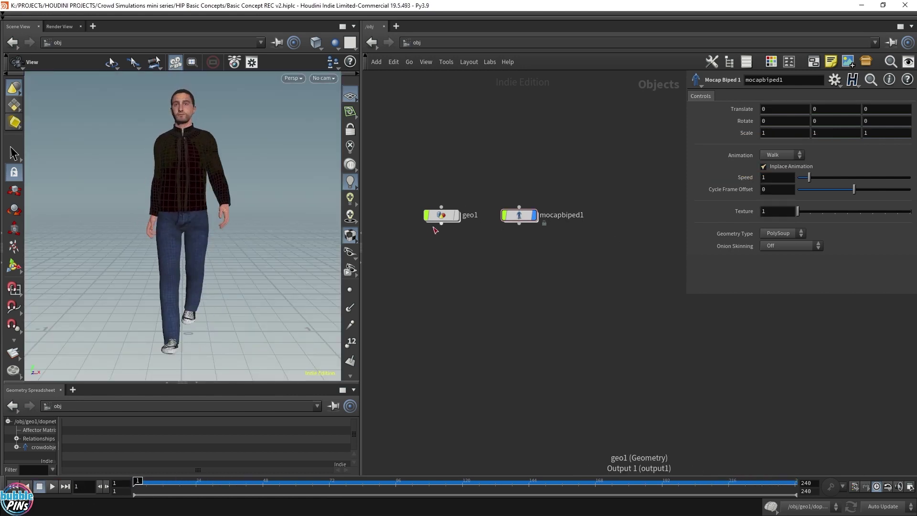
Inside geo1, add an Agent node above crowdsource1 and make it the displayed node
double_click(440, 214)
left_click_drag(155, 222, 174, 218)
scroll(191, 223, "down", 5)
scroll(226, 237, "down", 6)
middle_click_drag(610, 241, 598, 301)
key("Tab")
type("agent")
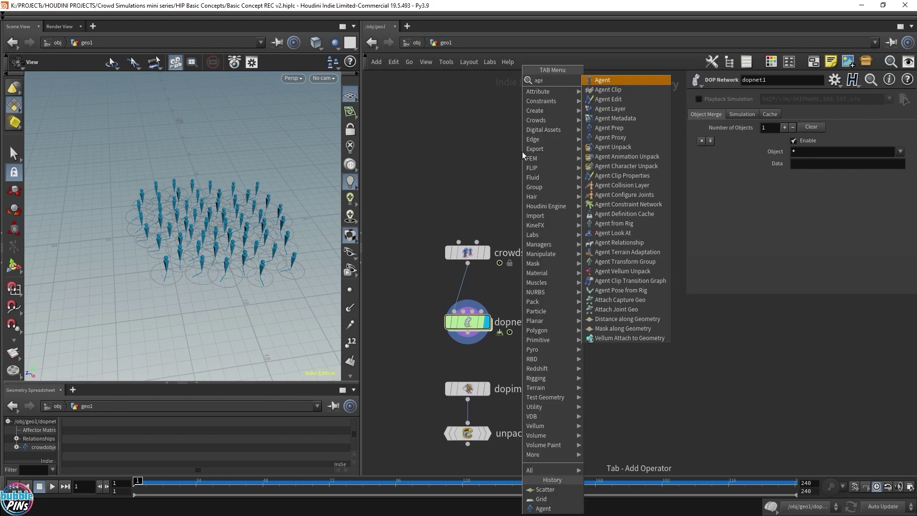
key("Return")
left_click(470, 152)
left_click(484, 156)
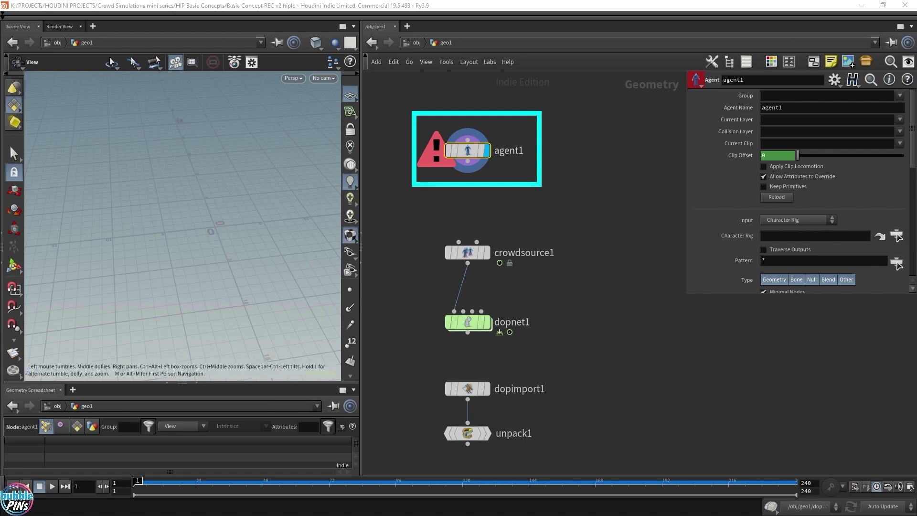
View the walking biped up close at the object level and go back inside geo1
left_click(415, 43)
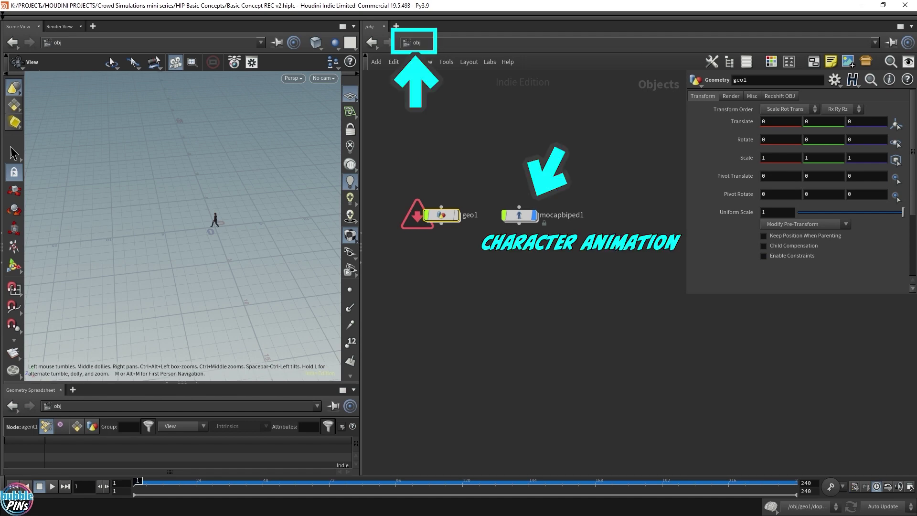
mouse_move(242, 247)
left_mouse_down()
mouse_move(268, 225)
mouse_move(225, 225)
mouse_move(240, 252)
left_mouse_up()
scroll(223, 225, "up", 5)
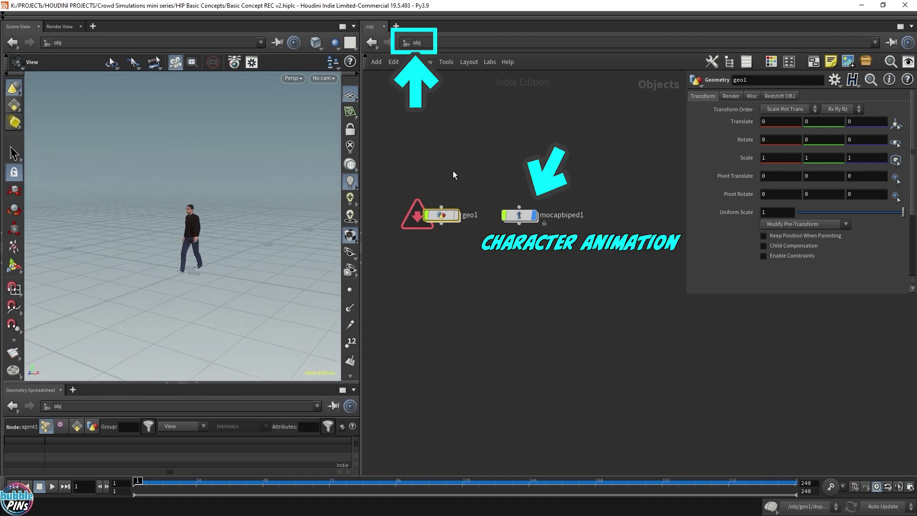
double_click(441, 215)
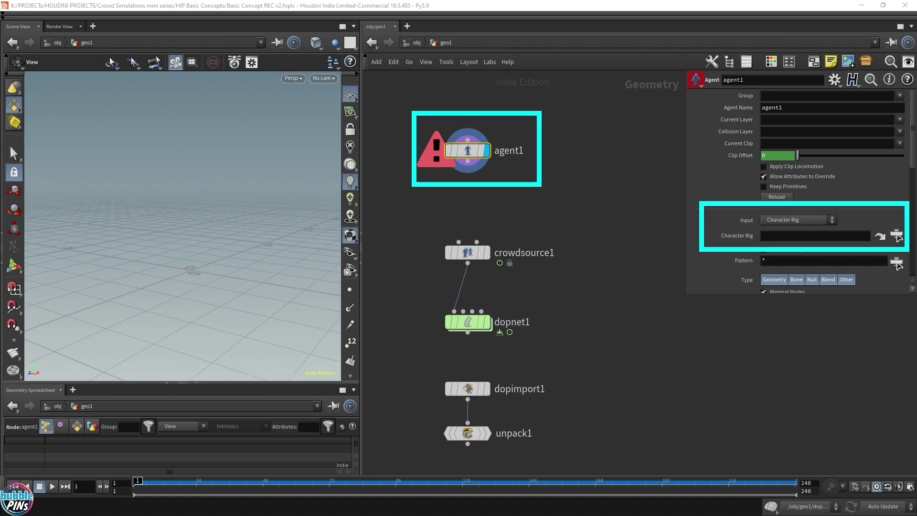
Review the agent's available input types, keeping Character Rig
left_click(795, 222)
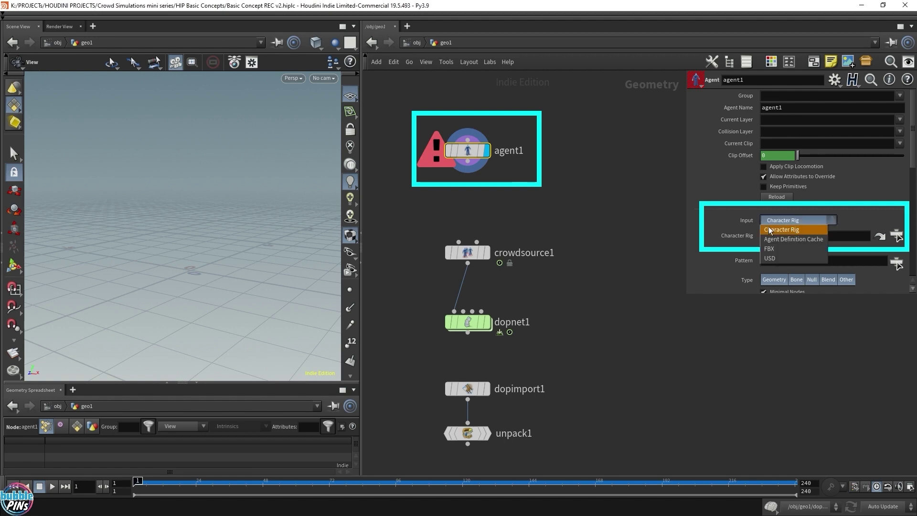
left_click(797, 231)
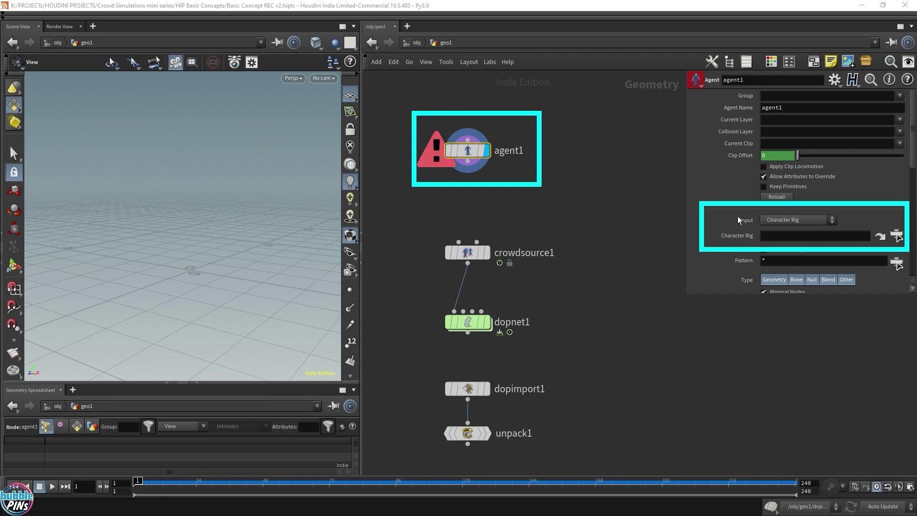
left_click(819, 221)
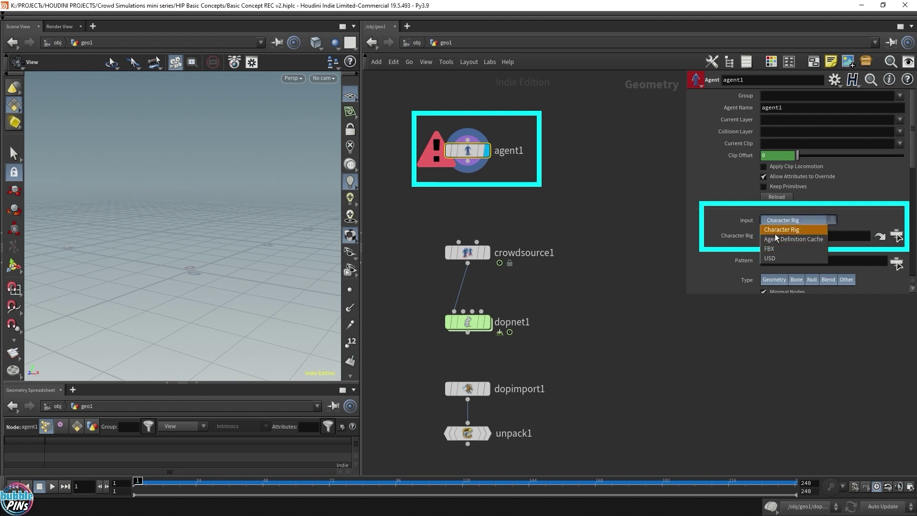
left_click(799, 231)
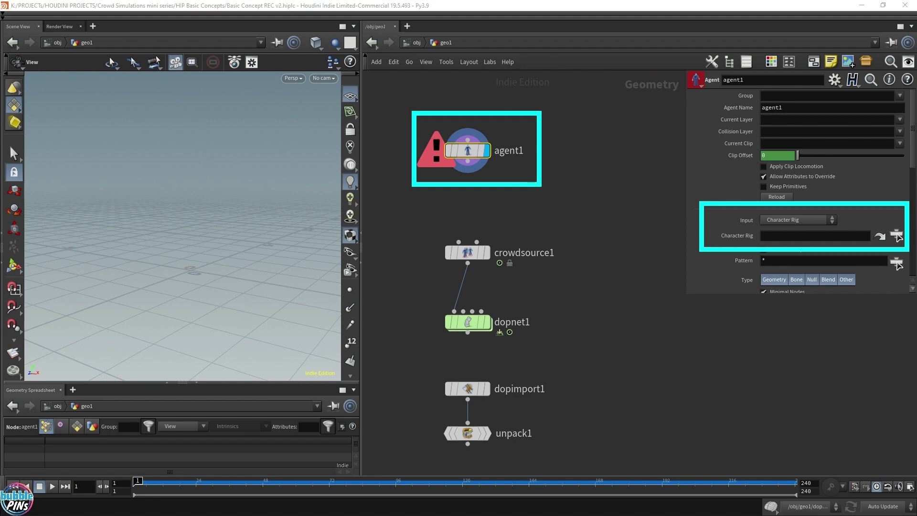
Dismiss the character rig chooser and rename the mocapbiped1 node at the object level to Person_walking
left_click(897, 234)
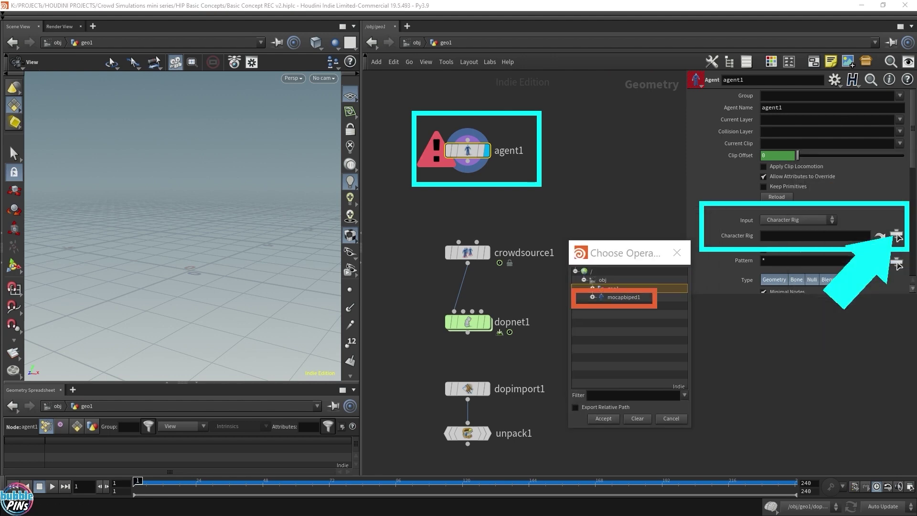
left_click(671, 419)
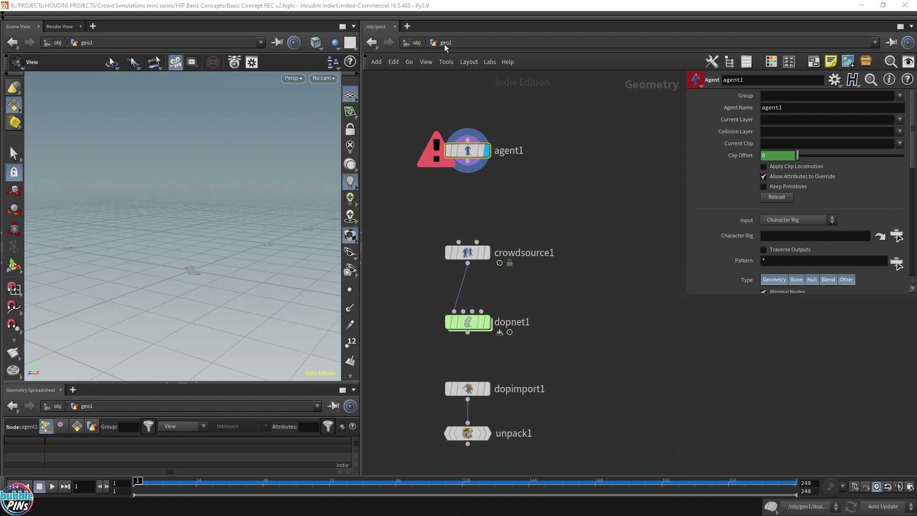
left_click(420, 43)
double_click(576, 214)
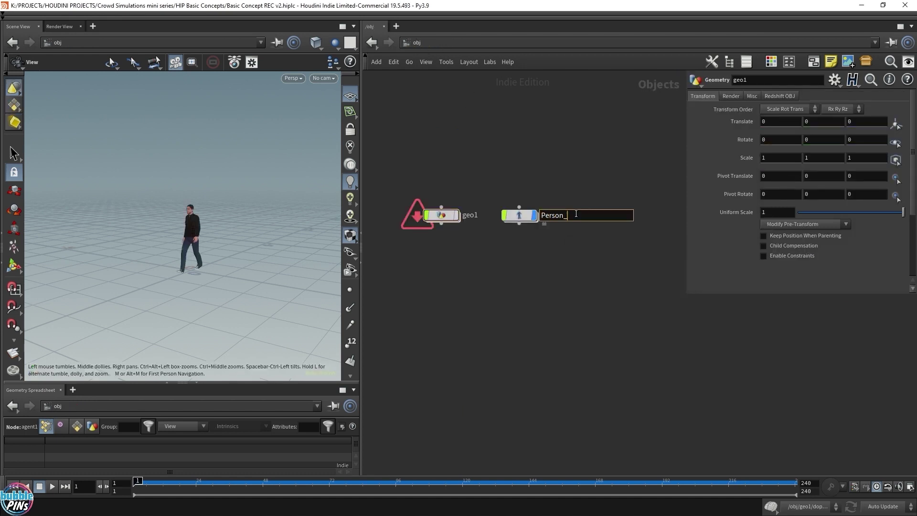
type("Person_walking")
key("Return")
Inside geo1, set the agent's Character Rig to /obj/Person_walking, play its walk cycle and return to the first frame
double_click(453, 213)
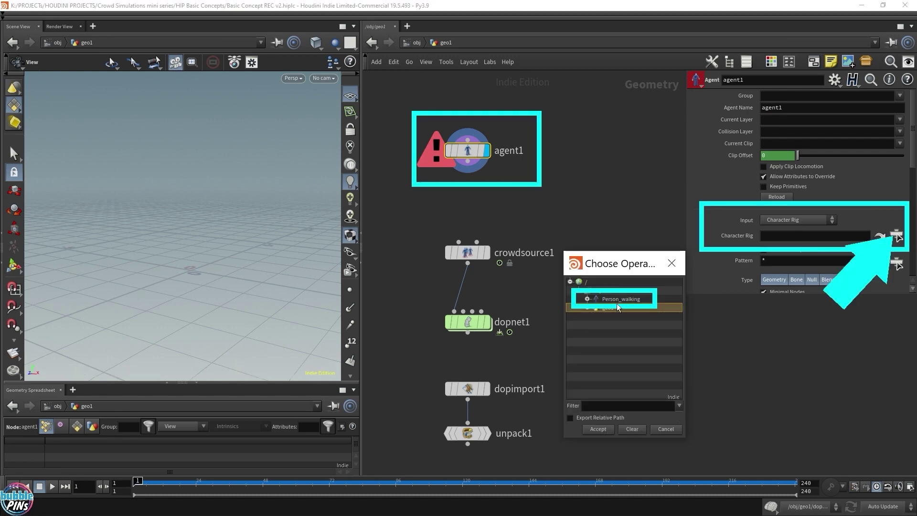
left_click(620, 299)
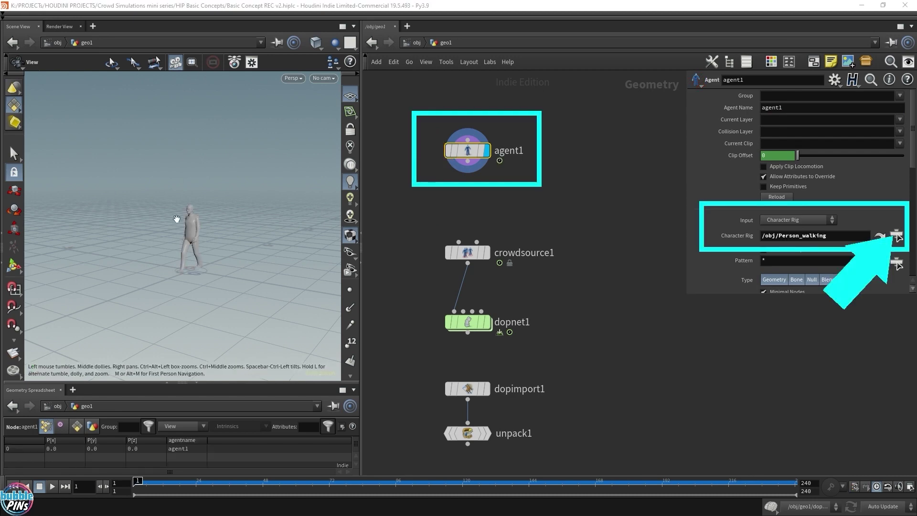
scroll(181, 217, "up", 5)
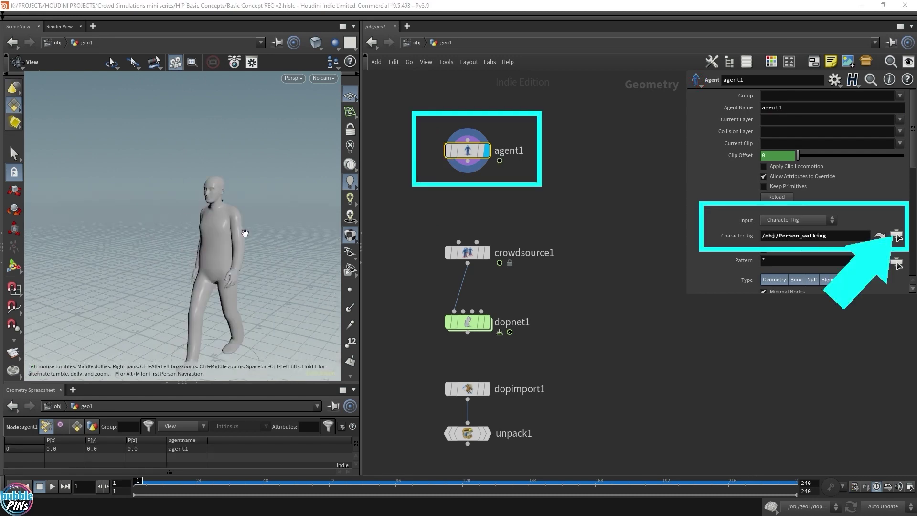
left_click_drag(245, 234, 236, 160)
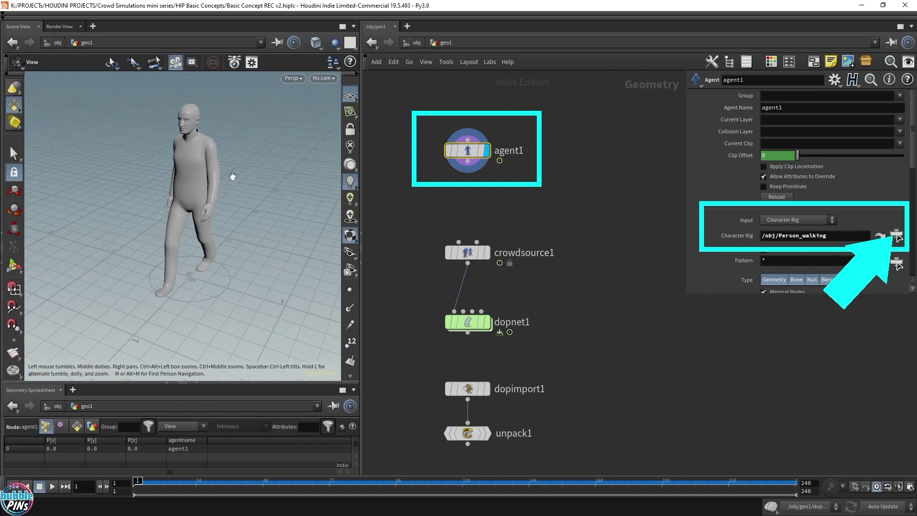
key("Up")
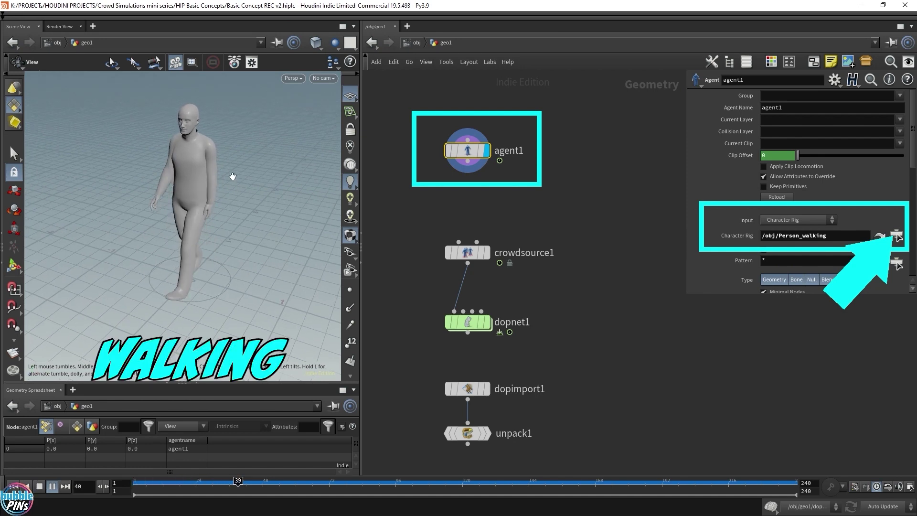
key("ctrl+Up")
Connect agent1 to the first input of crowdsource1 and display crowdsource1 to view the whole crowd
left_click_drag(468, 162, 459, 242)
left_click(486, 252)
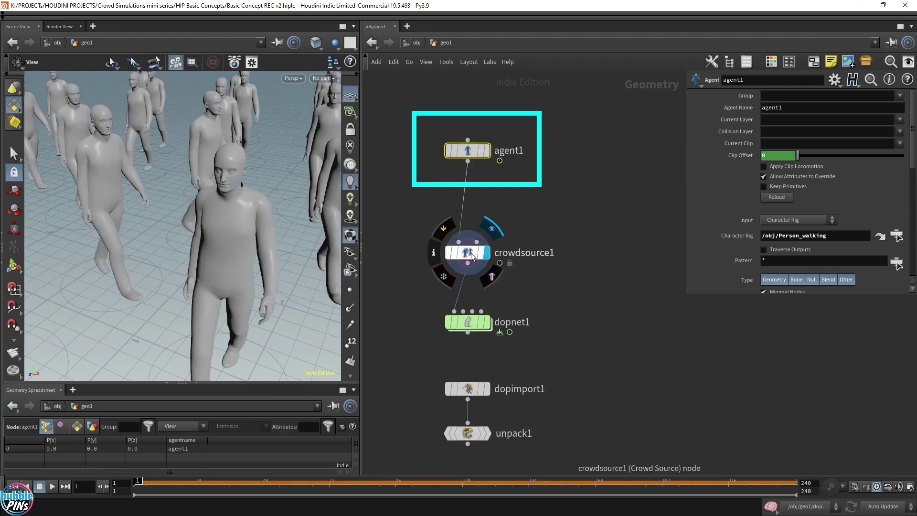
left_click(471, 255)
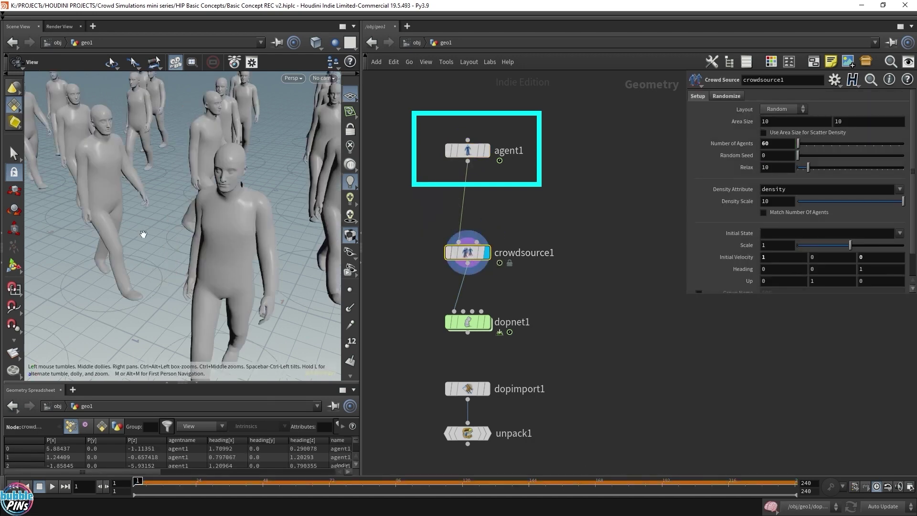
left_click_drag(139, 222, 182, 238)
scroll(183, 238, "down", 8)
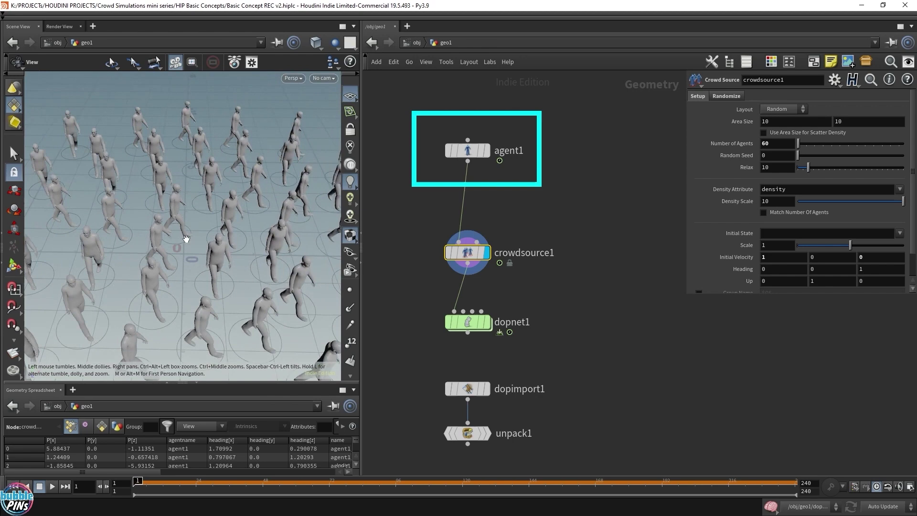
scroll(186, 238, "down", 10)
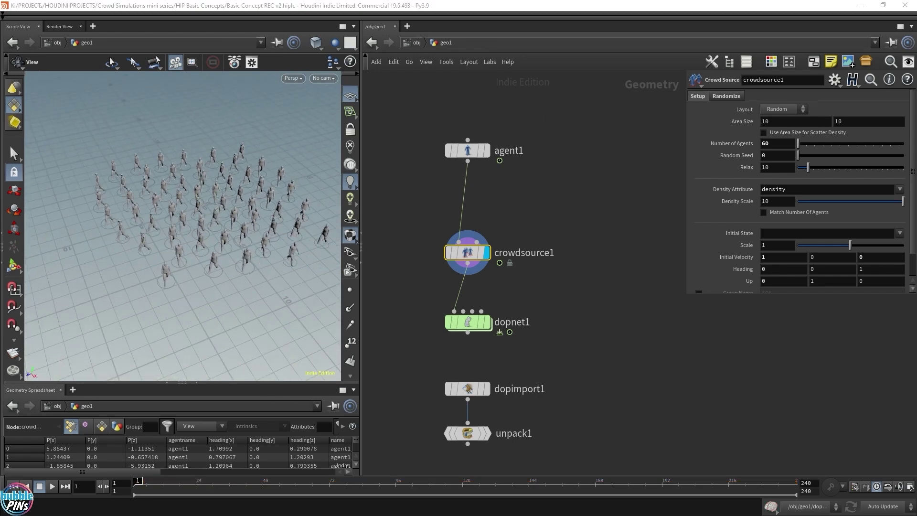
Display dopnet1, play the crowd simulation from inside it, and return to the first frame at the geo1 level
left_click(486, 322)
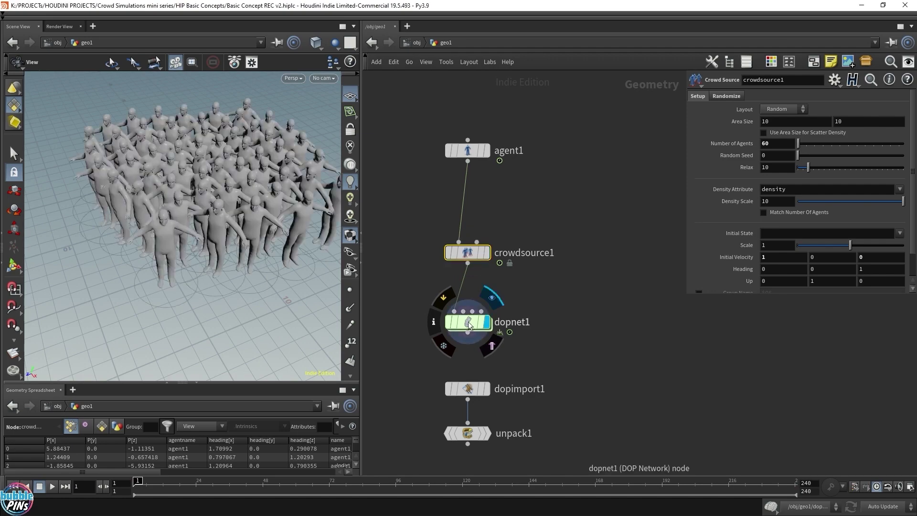
left_click_drag(229, 160, 206, 167)
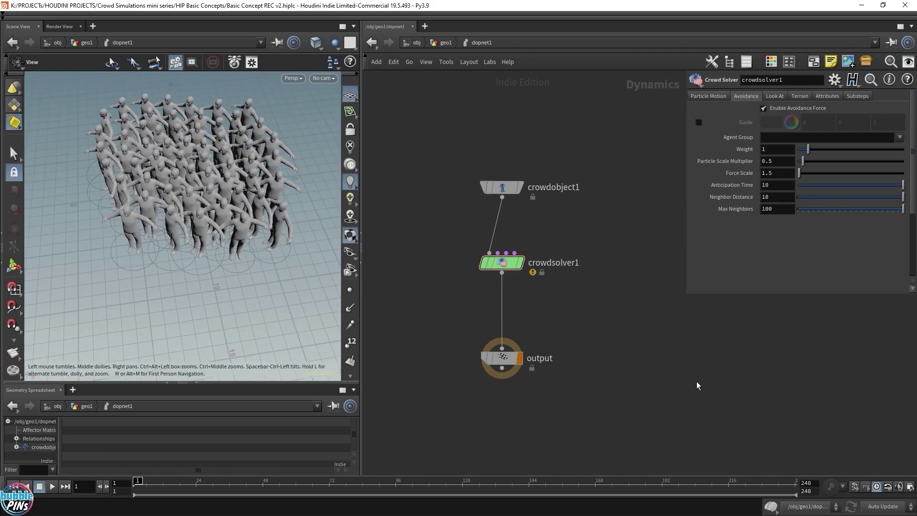
key("Up")
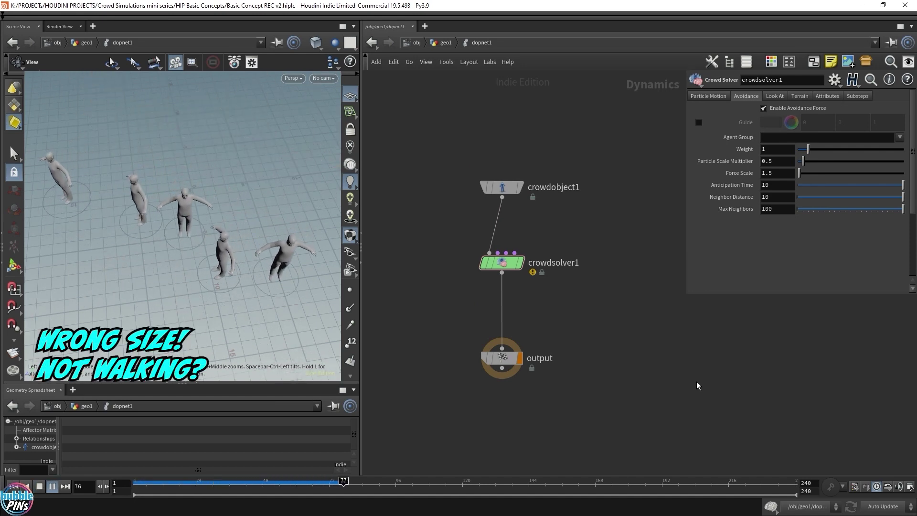
key("ctrl+Up")
key("Up")
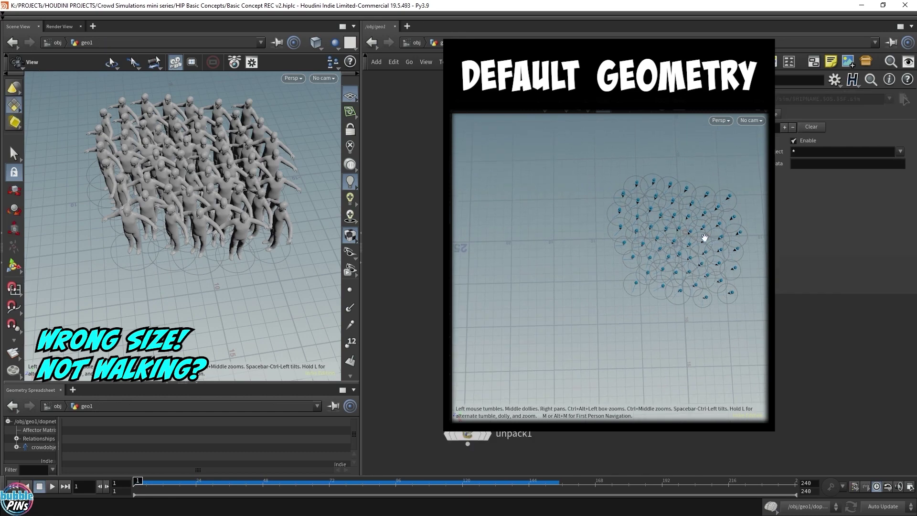
Switch the display between crowdsource1 and dopnet1 to compare the size and pose of the agents
mouse_move(198, 236)
left_mouse_down()
mouse_move(196, 215)
mouse_move(192, 233)
left_mouse_up()
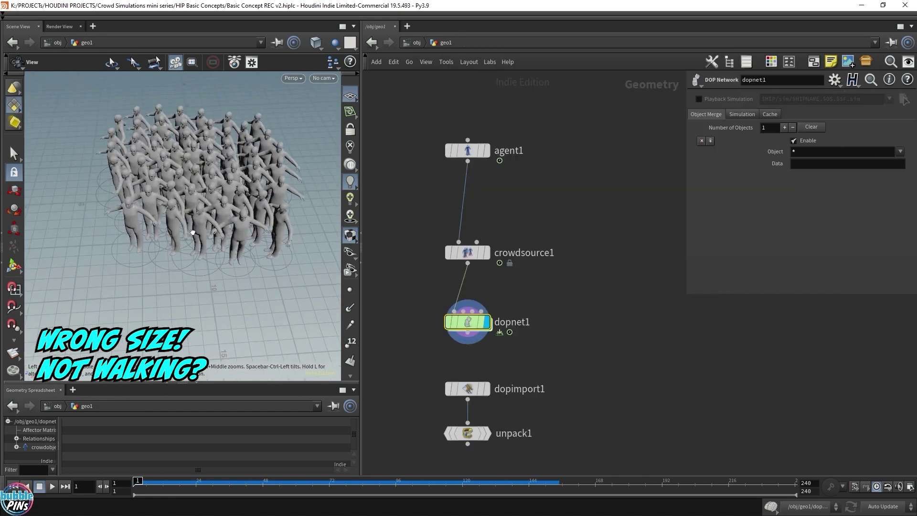
left_click(487, 254)
left_click_drag(178, 273, 196, 266)
scroll(228, 239, "up", 3)
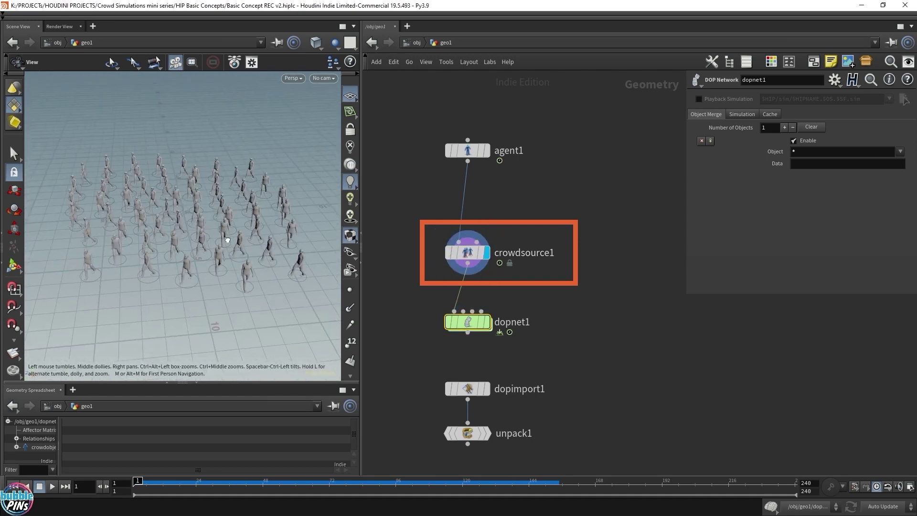
left_click(487, 323)
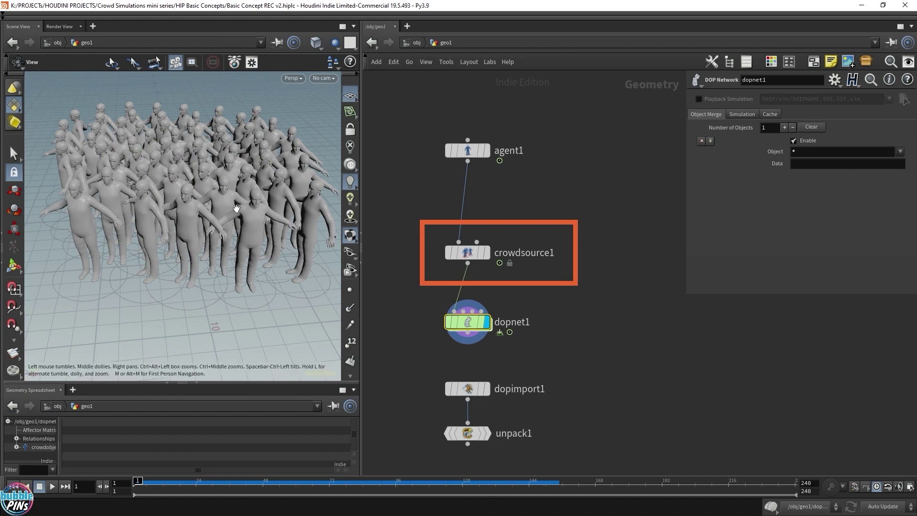
mouse_move(211, 179)
left_mouse_down()
mouse_move(208, 186)
mouse_move(206, 162)
mouse_move(209, 176)
left_mouse_up()
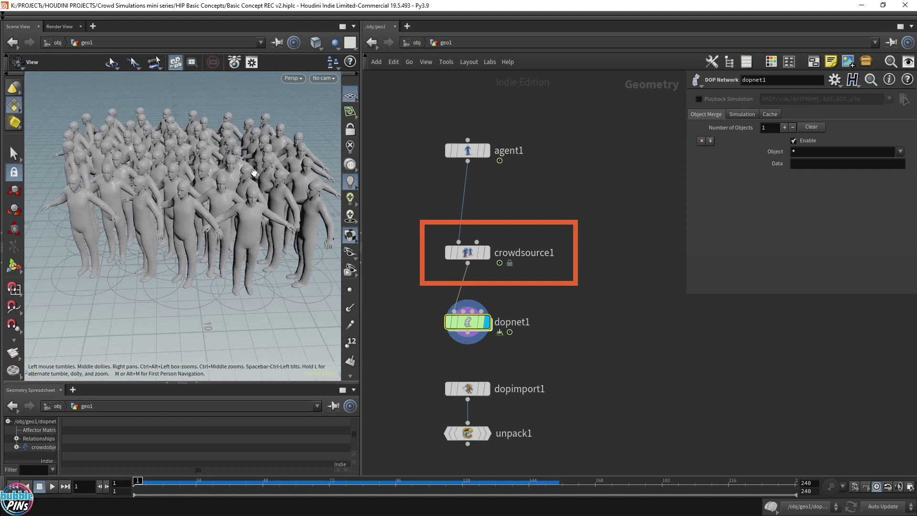
Display crowdsource1, try a Scale of 1.2 on its agents and set the Scale back to 1
left_click(488, 256)
left_click(476, 253)
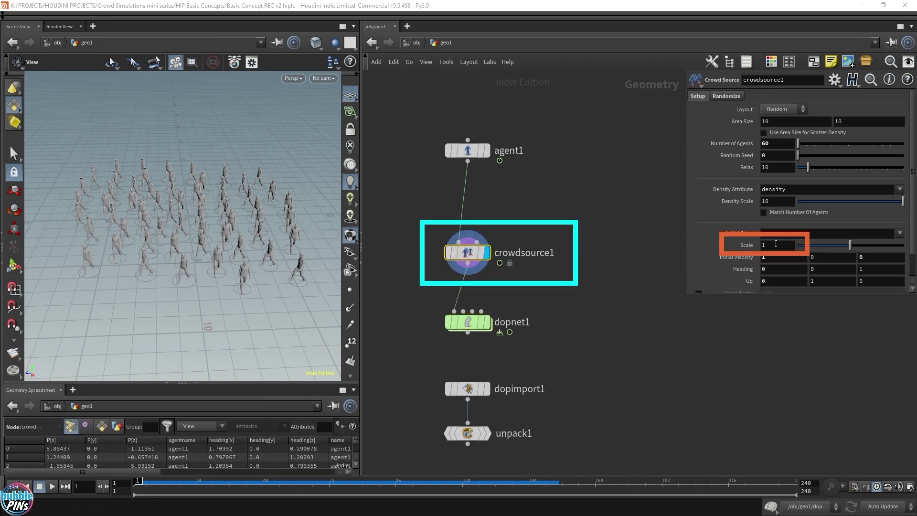
left_click(775, 244)
scroll(776, 246, "down", 3)
scroll(777, 246, "up", 5)
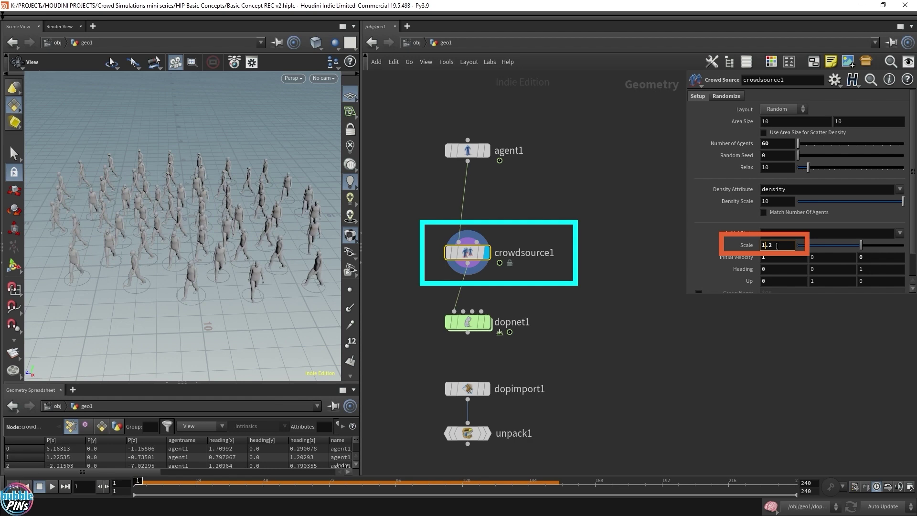
key("BackSpace")
key("BackSpace")
key("Return")
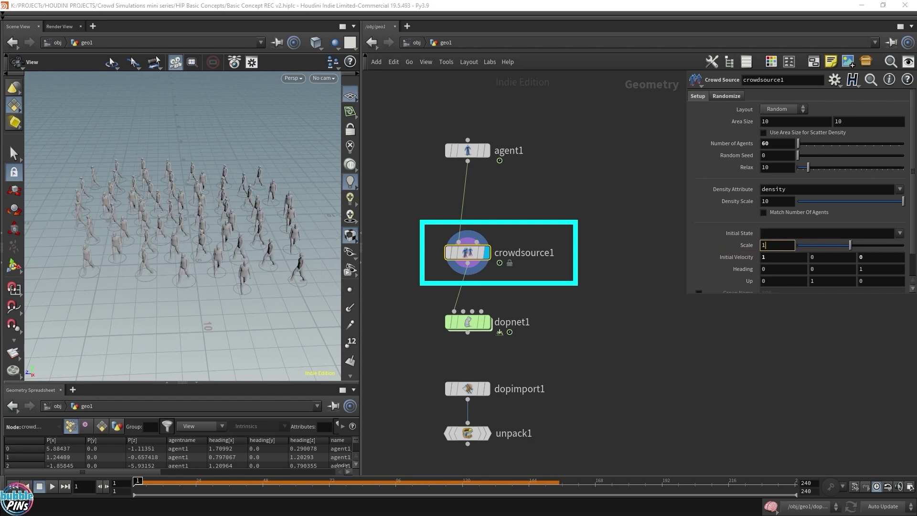
Display dopnet1, go inside it and move crowdobject1 away to the upper left of crowdsolver1
left_click(483, 322)
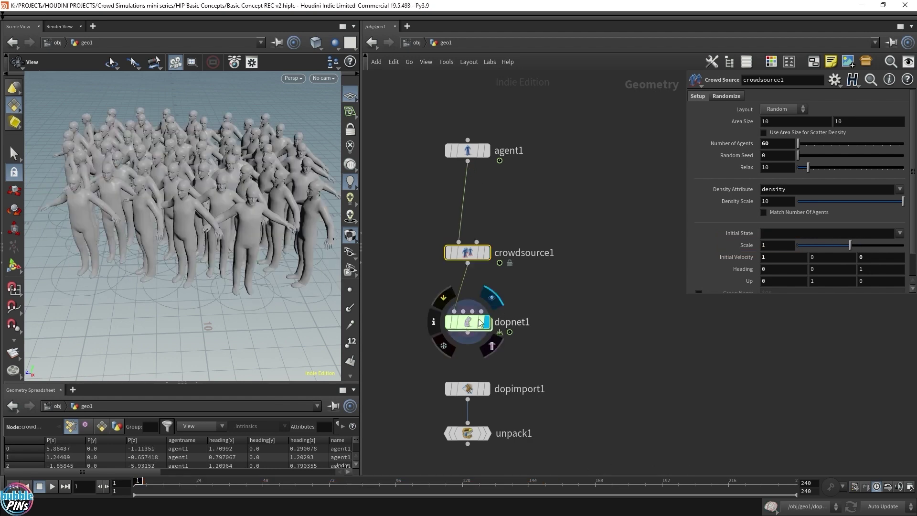
left_click(473, 322)
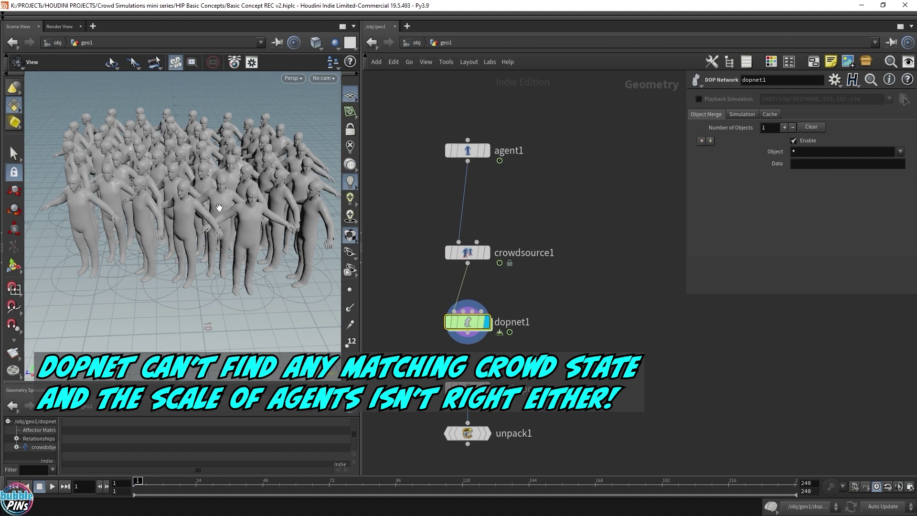
double_click(468, 322)
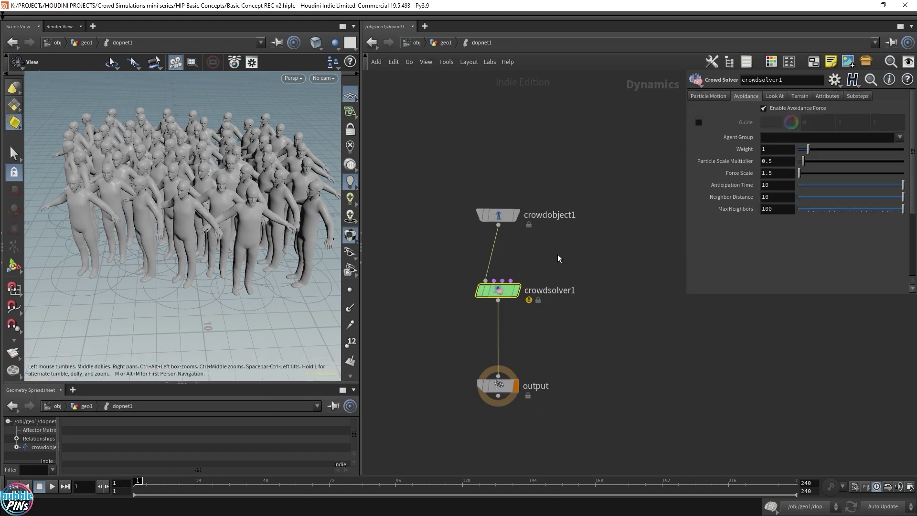
mouse_move(559, 257)
middle_mouse_down()
mouse_move(583, 253)
mouse_move(574, 255)
middle_mouse_up()
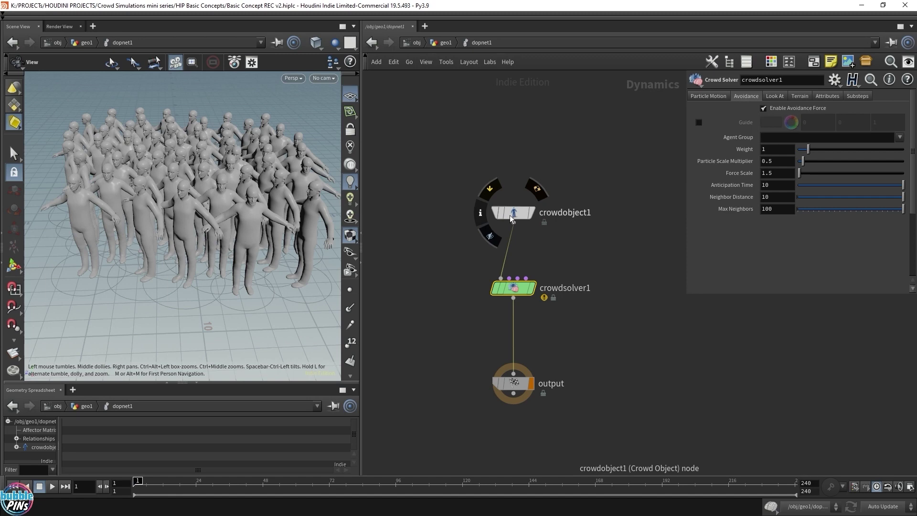
left_click_drag(510, 218, 404, 227)
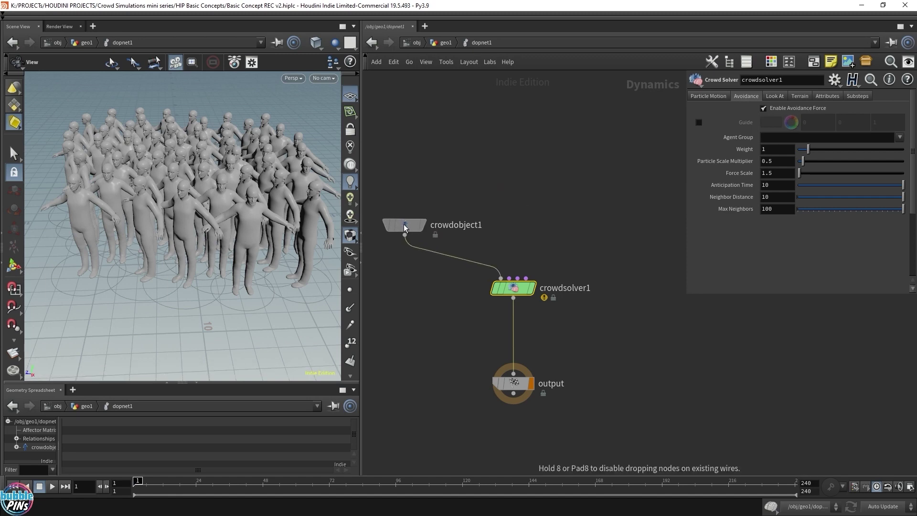
scroll(535, 277, "up", 4)
middle_click_drag(556, 268, 545, 225)
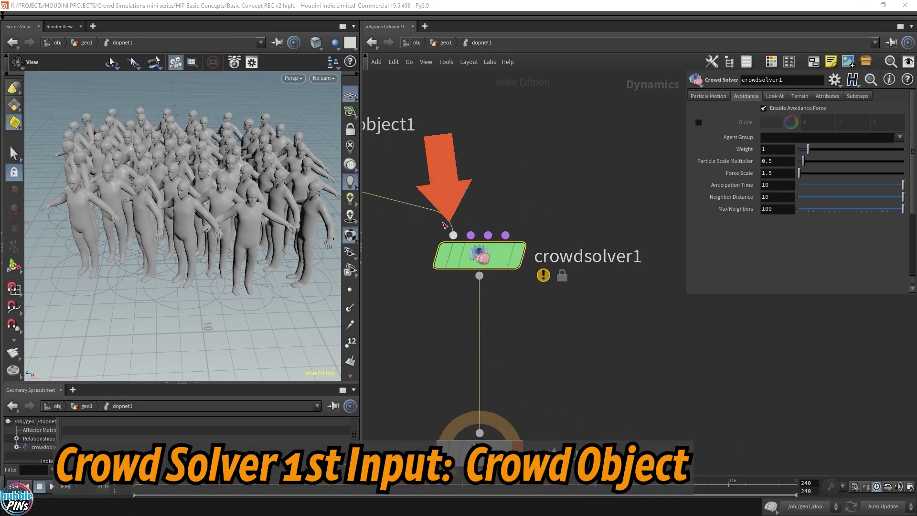
scroll(453, 236, "down", 5)
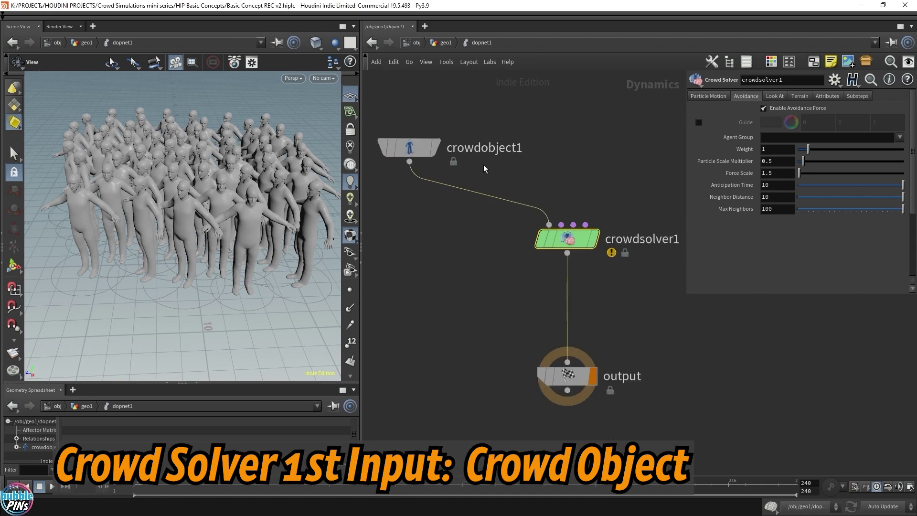
Bypass crowdobject1 inside dopnet1 to see its effect on the crowd, and switch it back on
left_click_drag(451, 104, 359, 206)
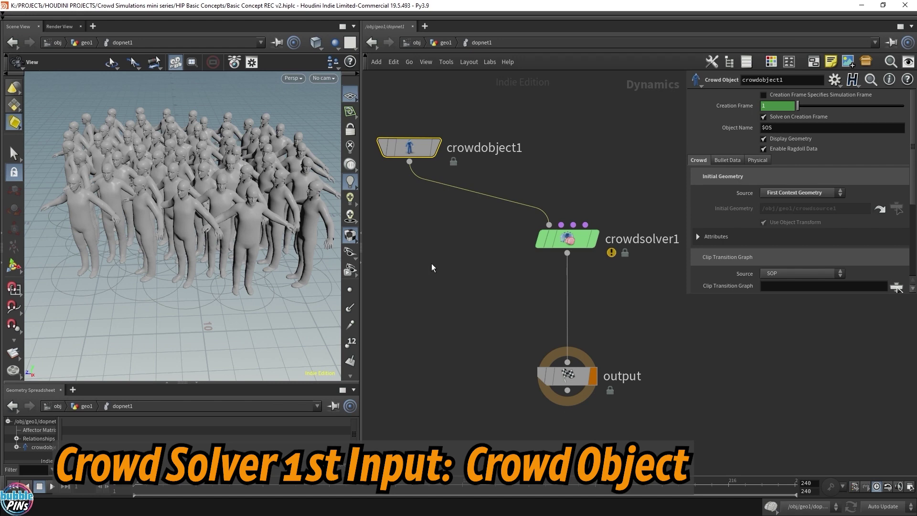
key("q")
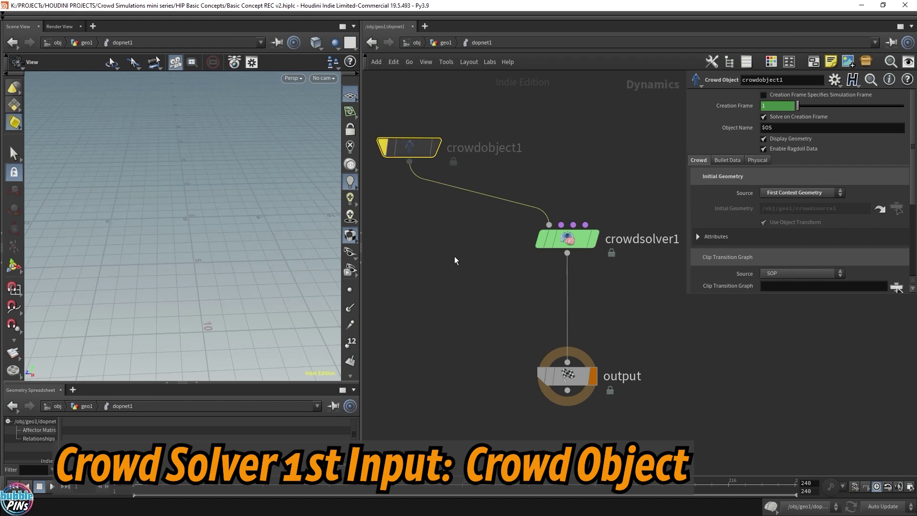
key("q")
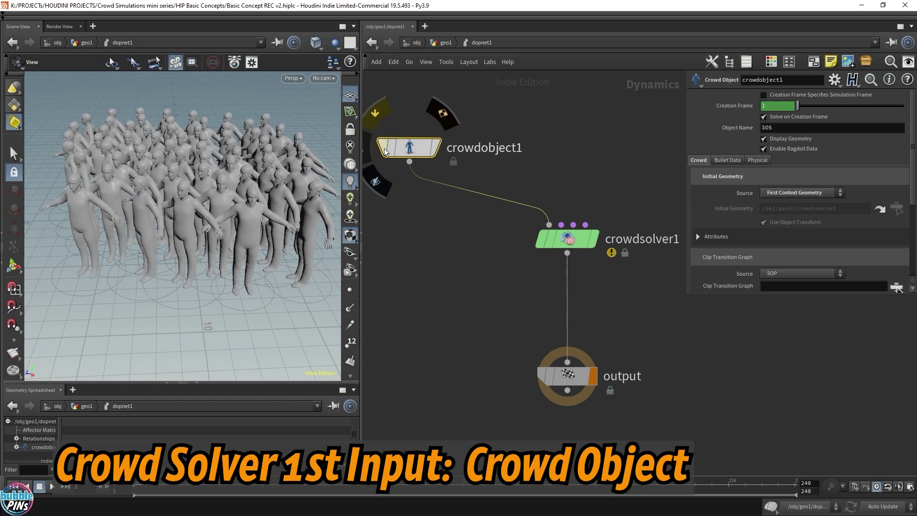
middle_click_drag(568, 166, 476, 170)
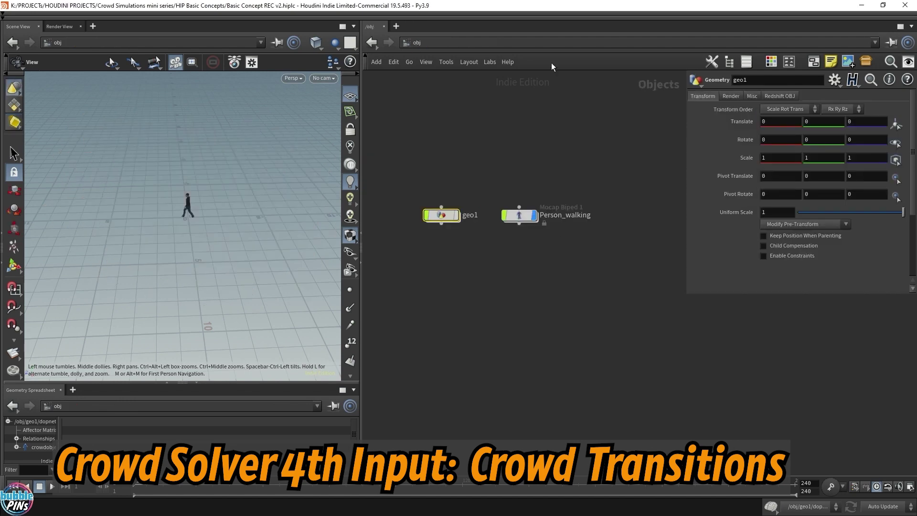
Select Person_walking at the object level and look through its Animation options, keeping Walk
left_click_drag(486, 173, 570, 285)
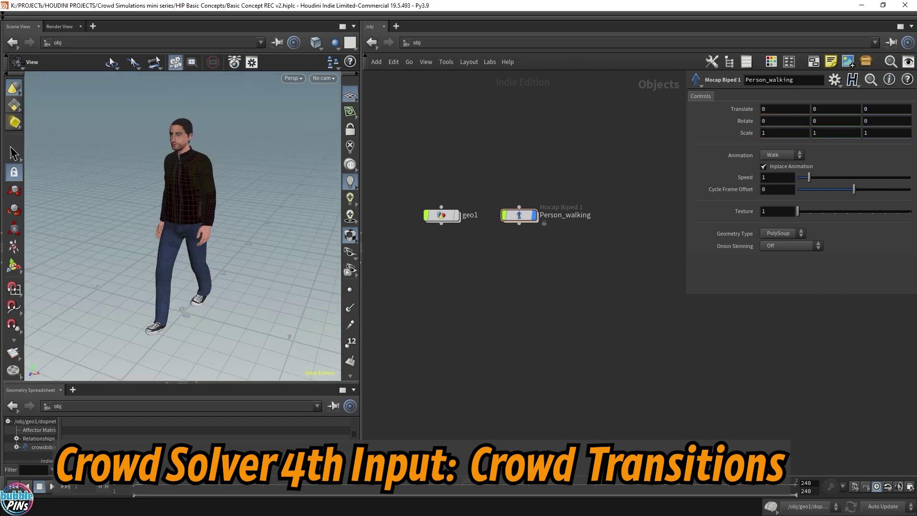
left_click(778, 155)
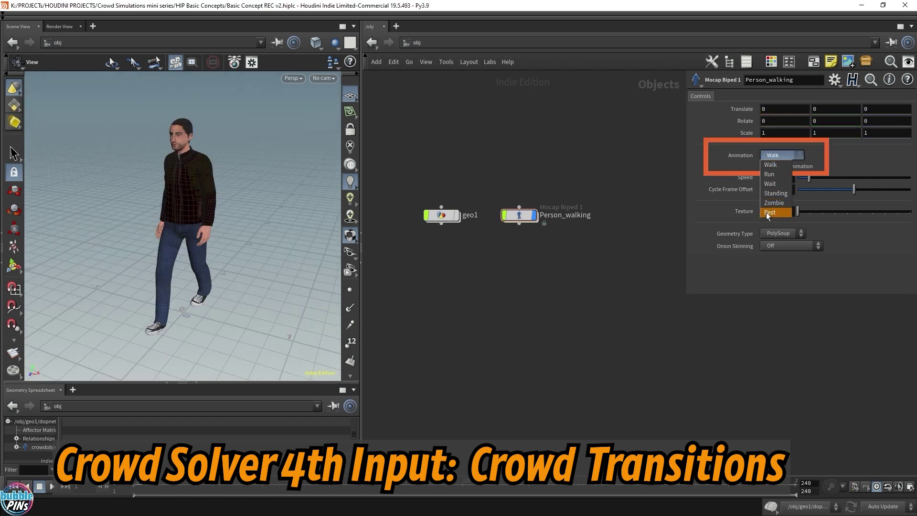
left_click(773, 167)
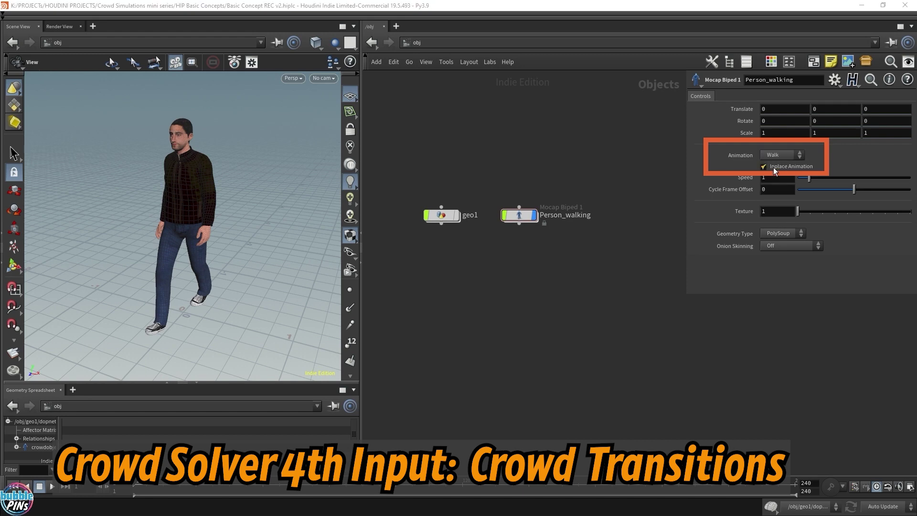
left_click(793, 154)
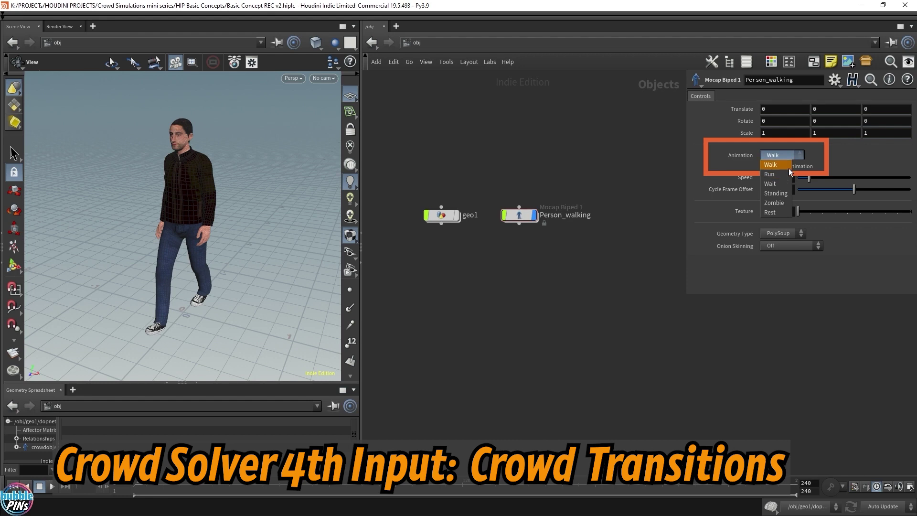
left_click(789, 168)
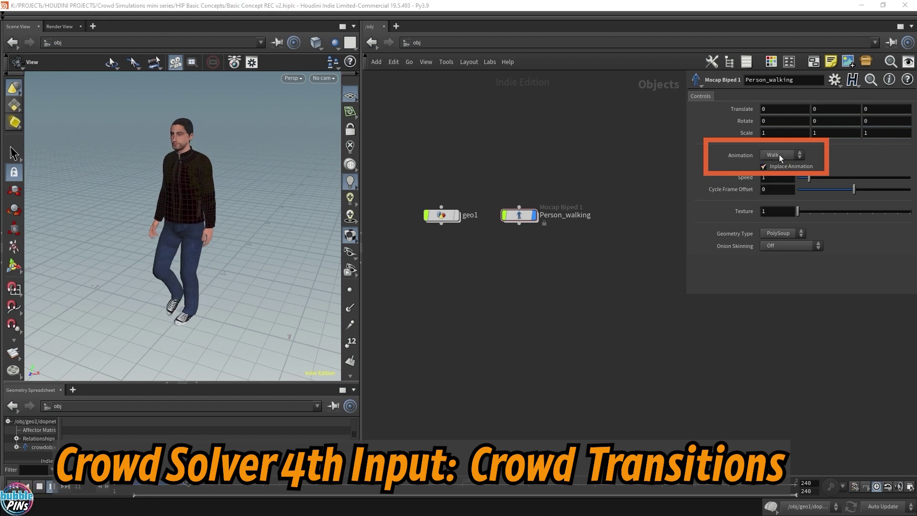
Preview the Run, Standing and Wait animations on Person_walking during playback
left_click(778, 154)
left_click(786, 175)
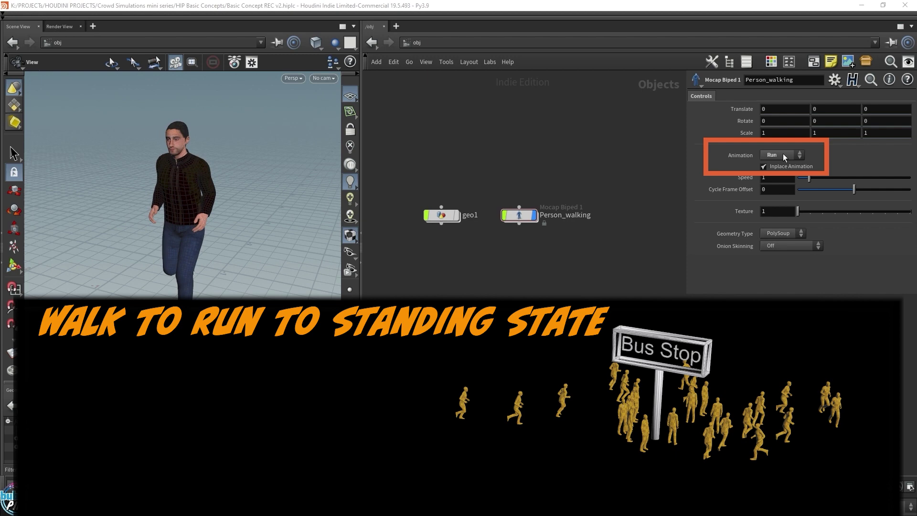
left_click(783, 155)
left_click(780, 193)
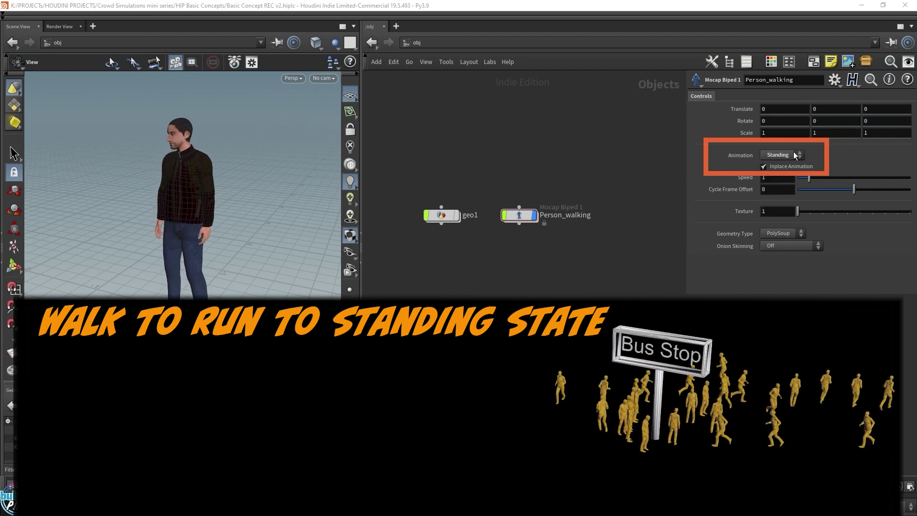
left_click(791, 154)
left_click(784, 157)
left_click(782, 181)
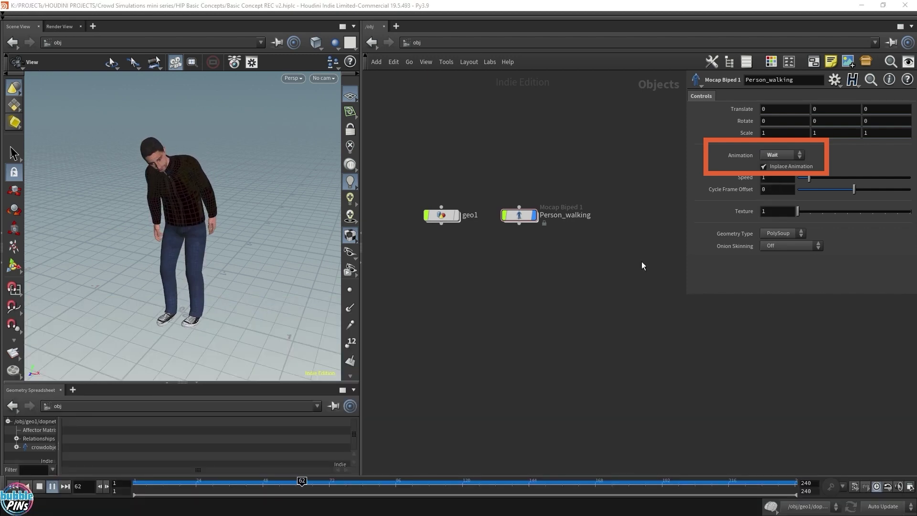
Inside geo1's dopnet1, add a Crowd State node above crowdsolver1 and connect it to the solver's third input
key("ctrl+Up")
double_click(441, 215)
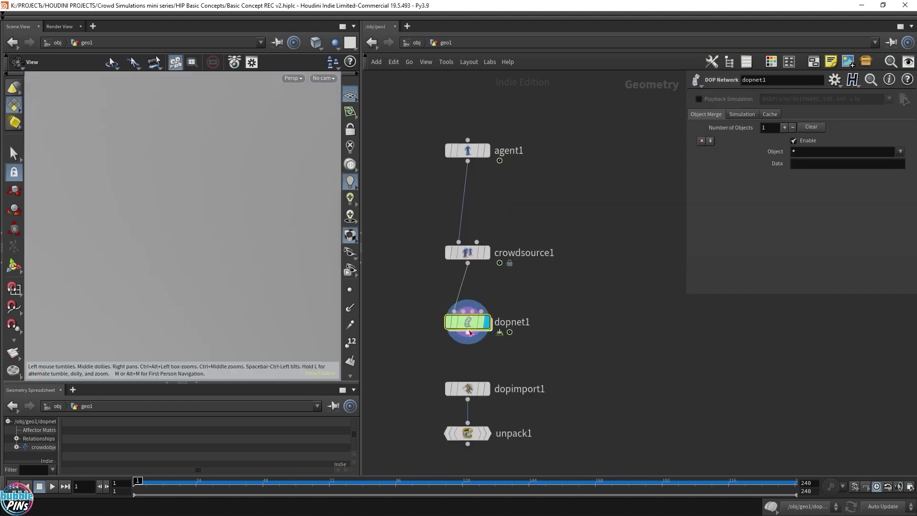
double_click(471, 321)
scroll(511, 184, "down", 3)
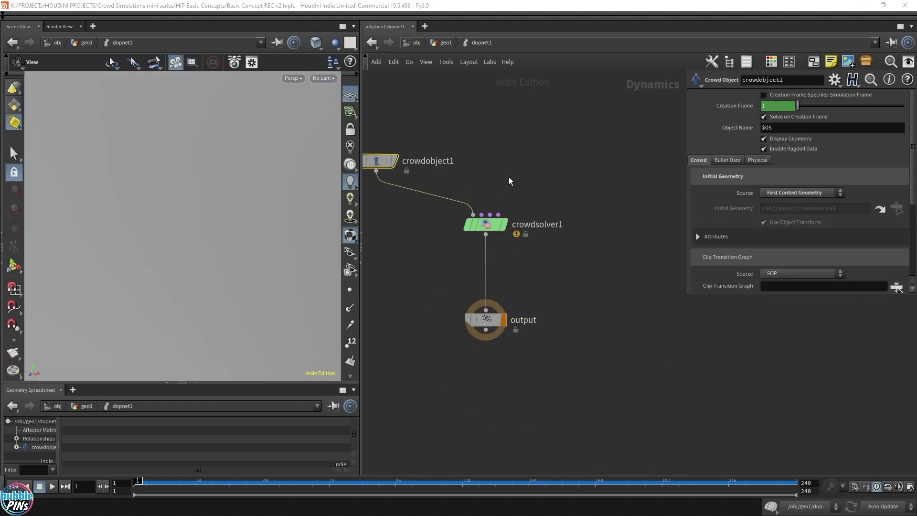
middle_click_drag(509, 177, 556, 218)
type("crowd stat")
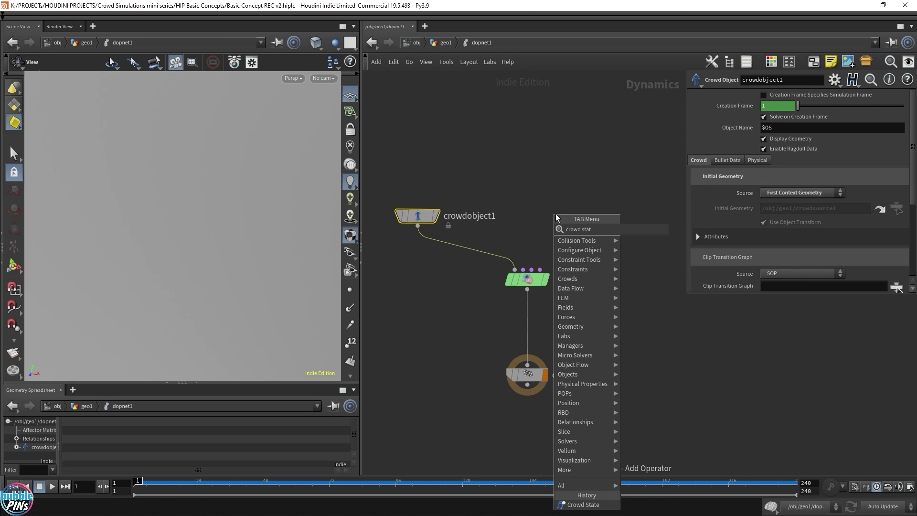
key("Return")
left_click(527, 159)
left_click_drag(527, 170, 535, 275)
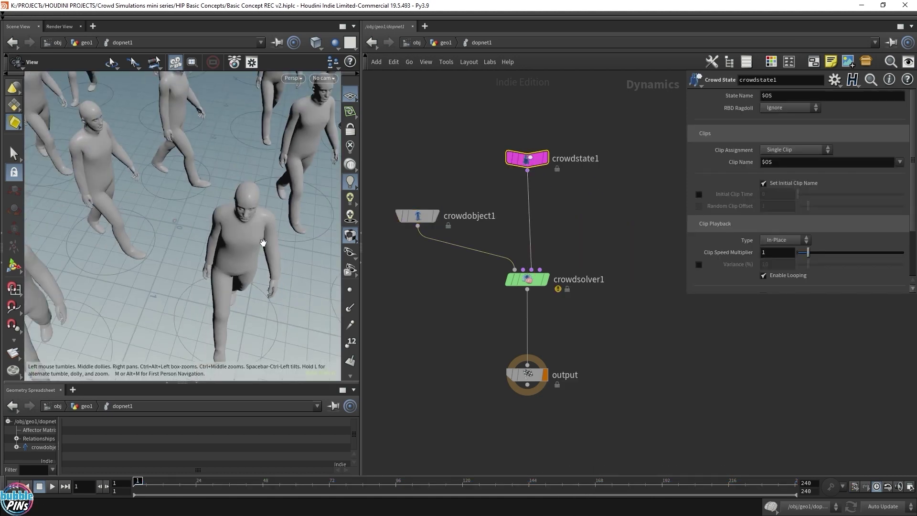
Inspect the crowd with crowdstate1 connected, and disconnect crowdstate1 from crowdsolver1 to compare the agents
scroll(264, 234, "down", 6)
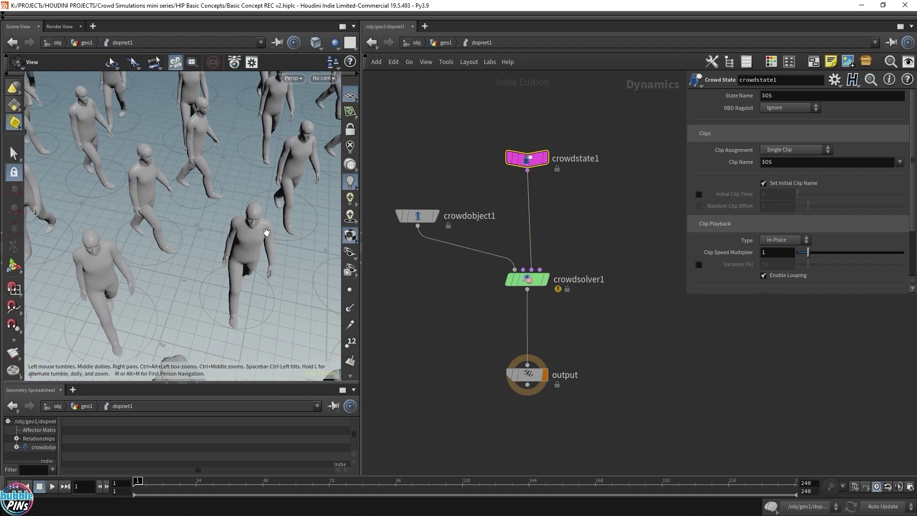
left_click_drag(264, 225, 216, 248)
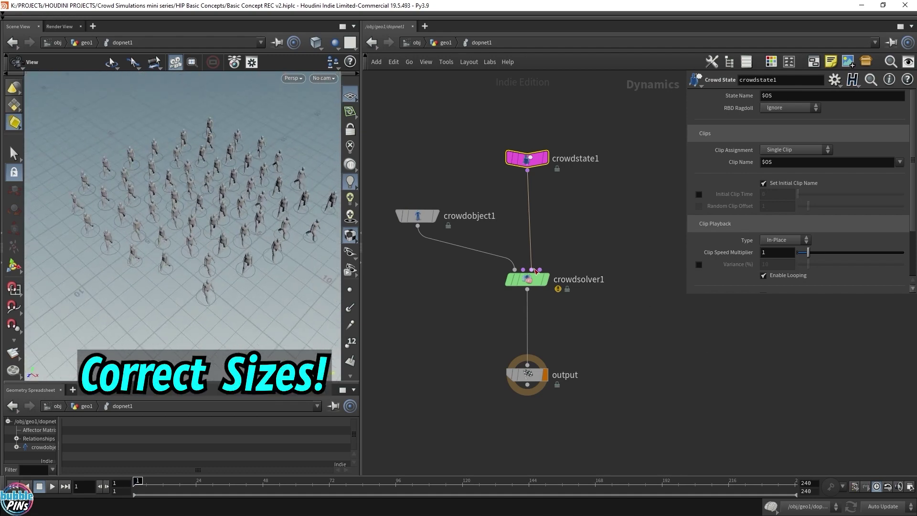
left_click_drag(531, 270, 583, 229)
left_click_drag(211, 213, 229, 217)
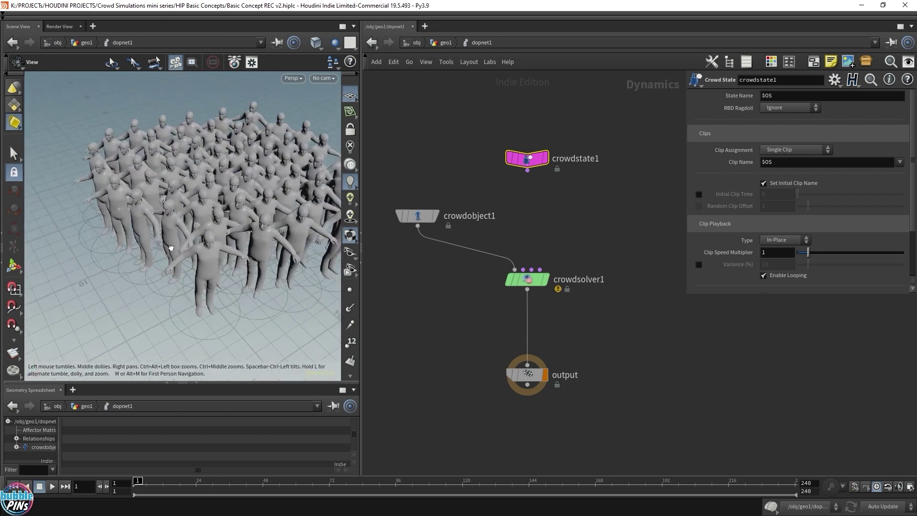
Return to the geo1 level and display crowdsource1 to check its agents
left_click(440, 43)
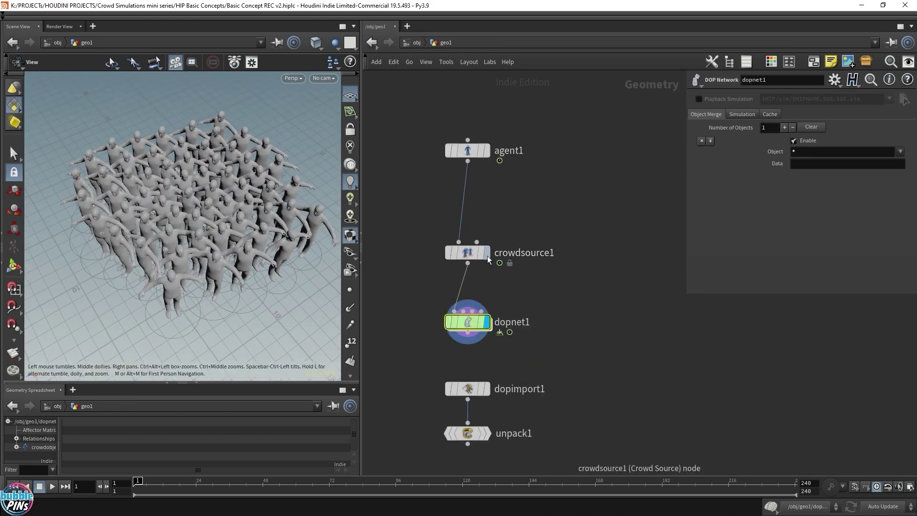
left_click(486, 252)
left_click_drag(188, 217, 179, 189)
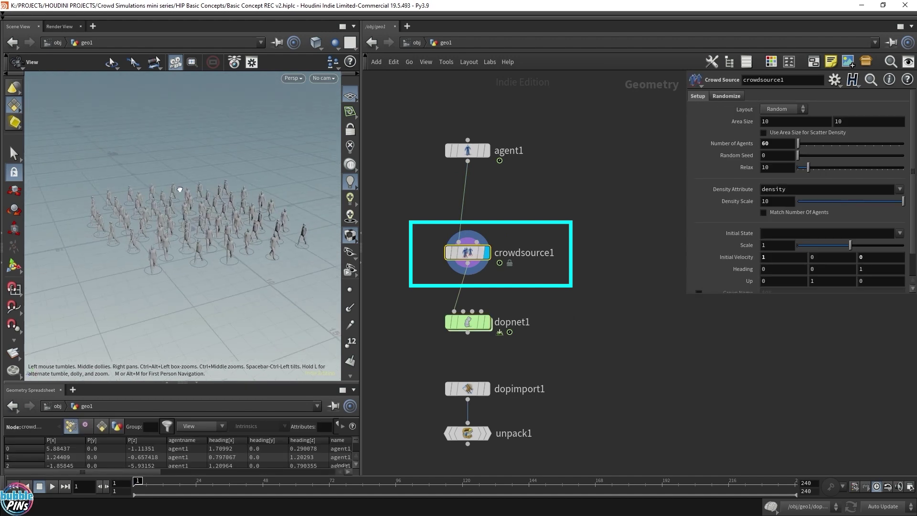
Display dopnet1 in geo1 and, inside it, reconnect crowdstate1 to the third input of crowdsolver1
left_click(486, 323)
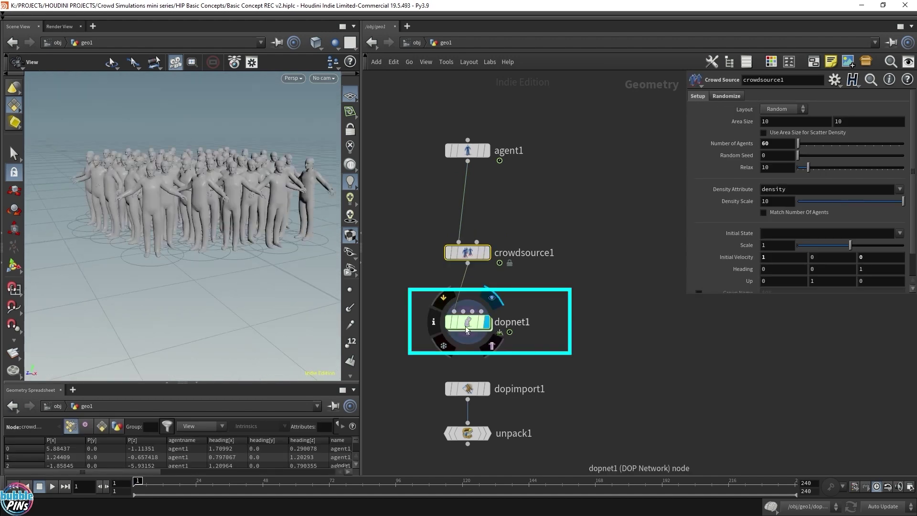
left_click(467, 330)
left_click_drag(189, 160, 239, 204)
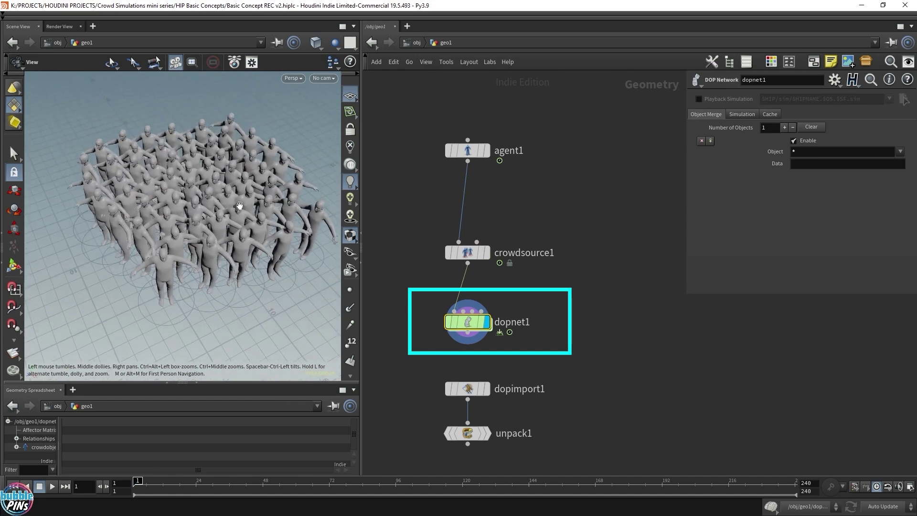
double_click(467, 325)
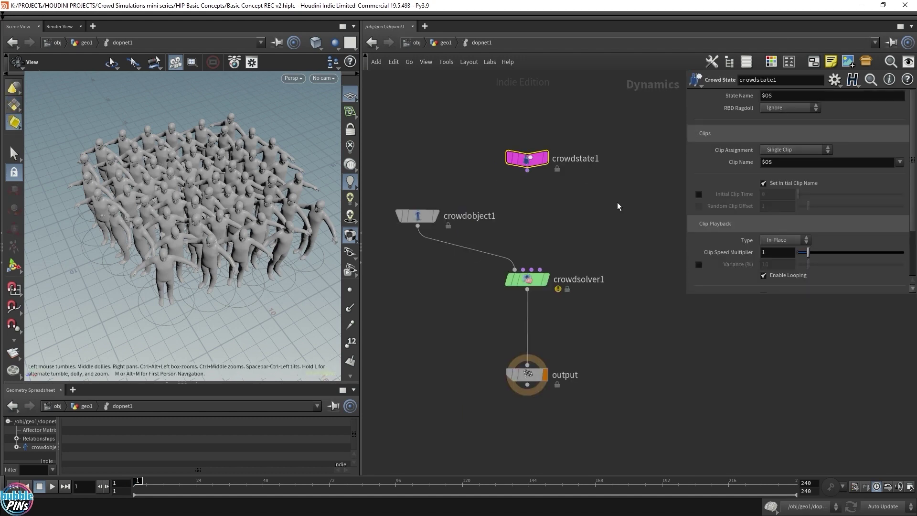
left_click_drag(268, 262, 245, 257)
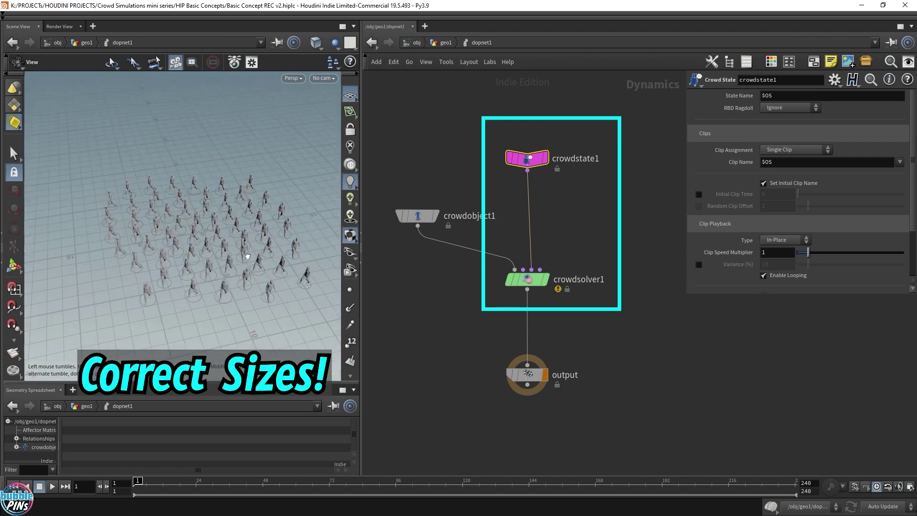
left_click_drag(496, 198, 550, 132)
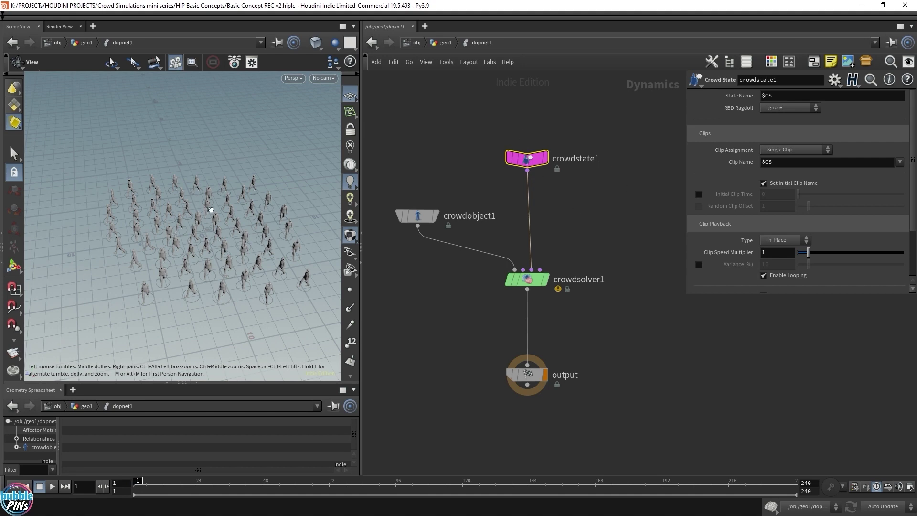
Play the simulation with crowdstate1 connected to check the agents' movement, and return to the first frame
left_click_drag(211, 210, 199, 201)
key("Up")
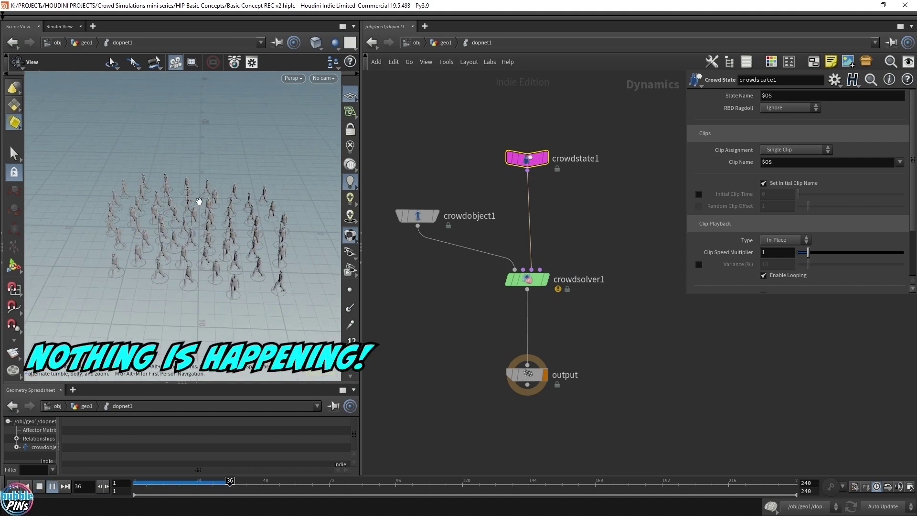
key("ctrl+Up")
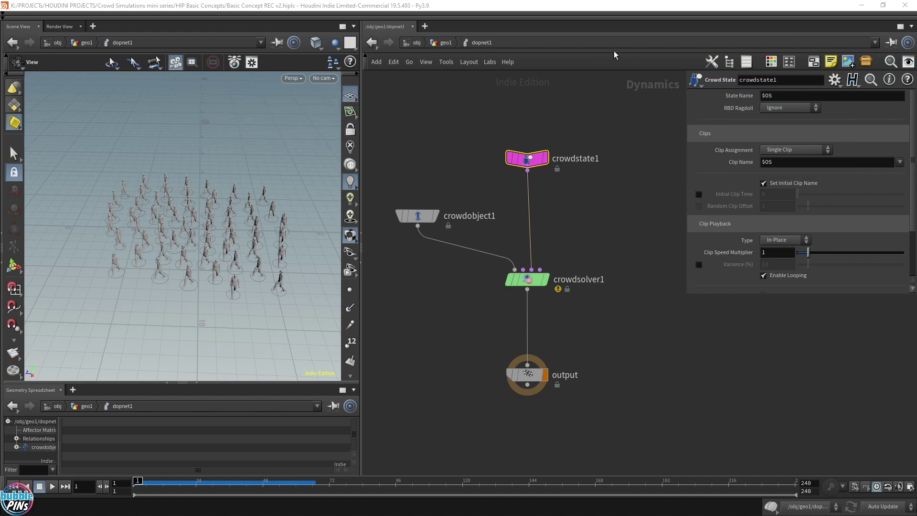
Return to the geo1 level and check the Clip Name set on agent1
left_click(433, 42)
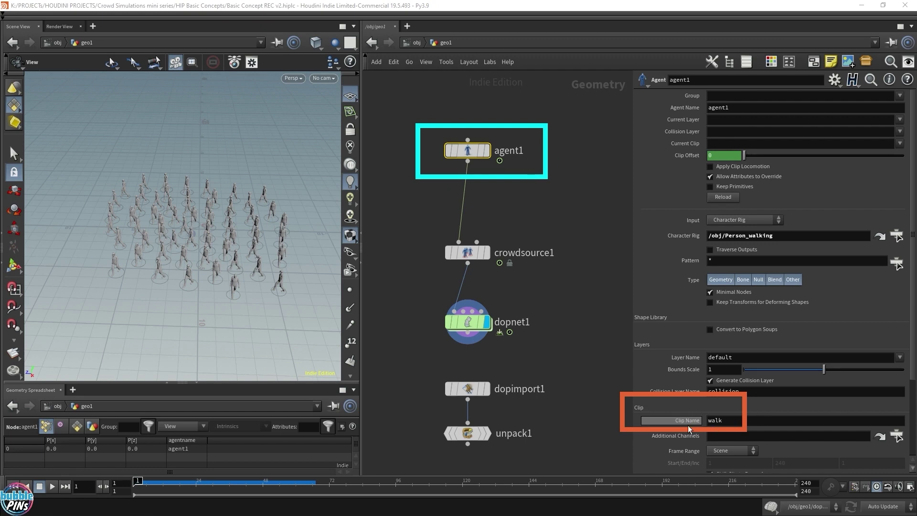
left_click(721, 421)
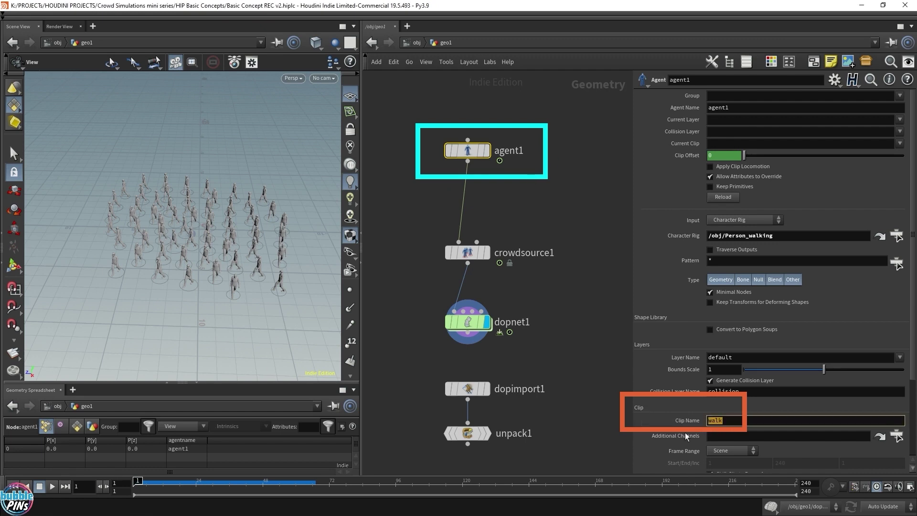
left_click(731, 425)
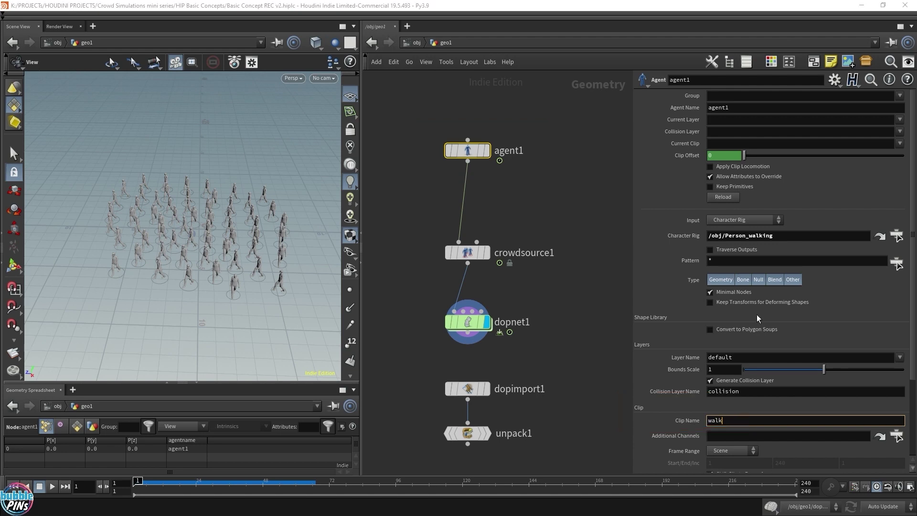
Set the Initial State of crowdsource1 to the agent's walk clip
left_click_drag(436, 232, 544, 296)
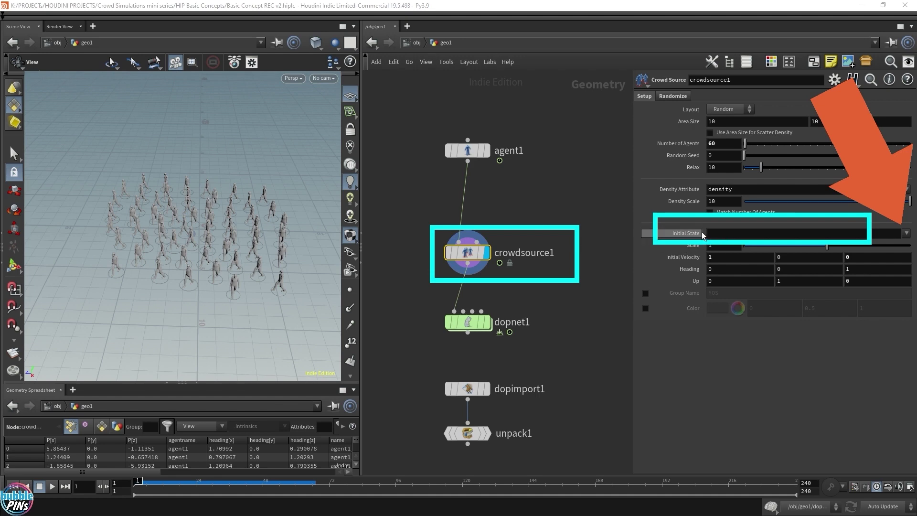
mouse_move(702, 232)
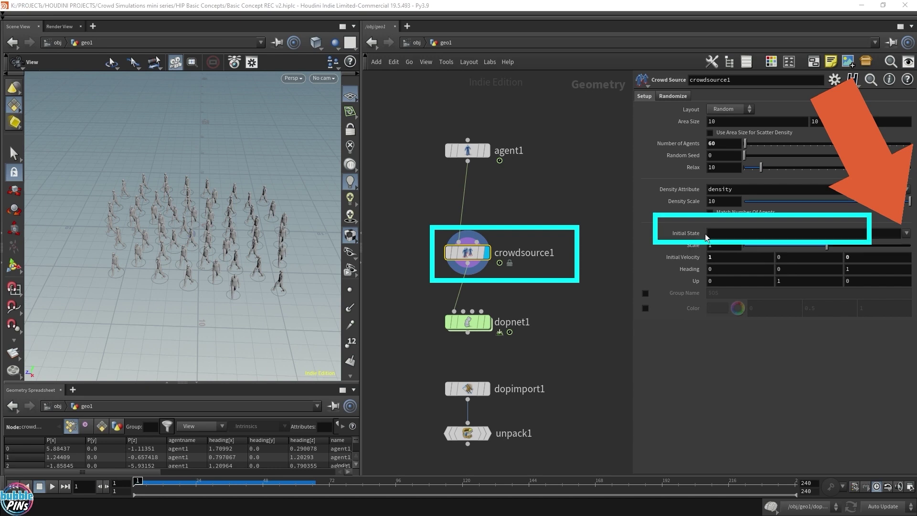
left_click(906, 233)
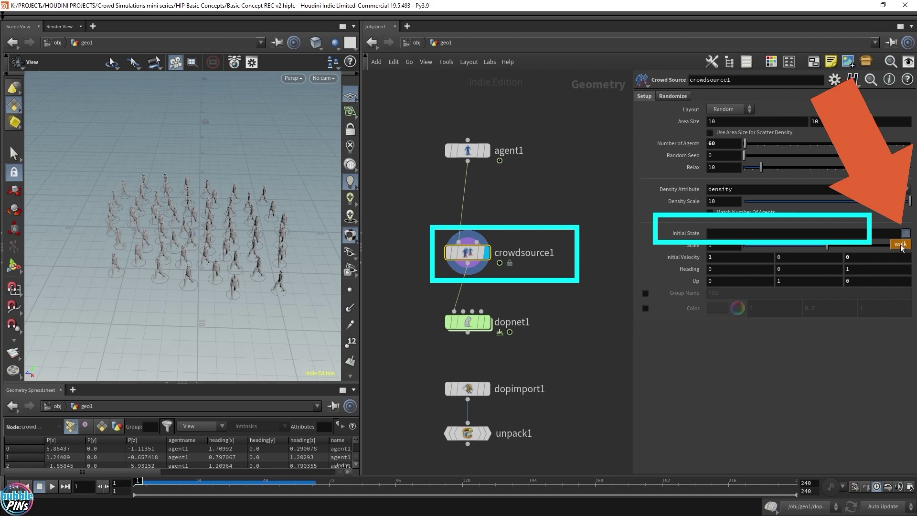
left_click(902, 244)
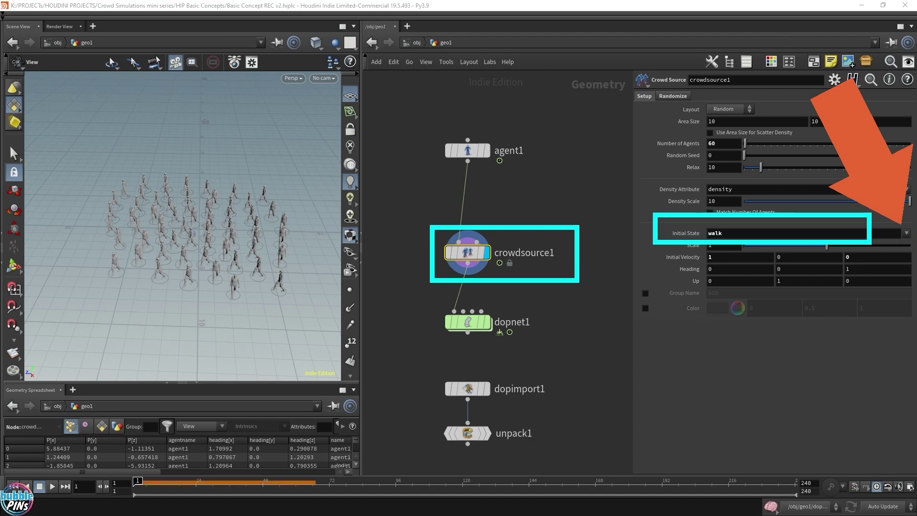
Rename agent1's clip to i_am_walking and pick that name from the Initial State options of crowdsource1
left_click(746, 235)
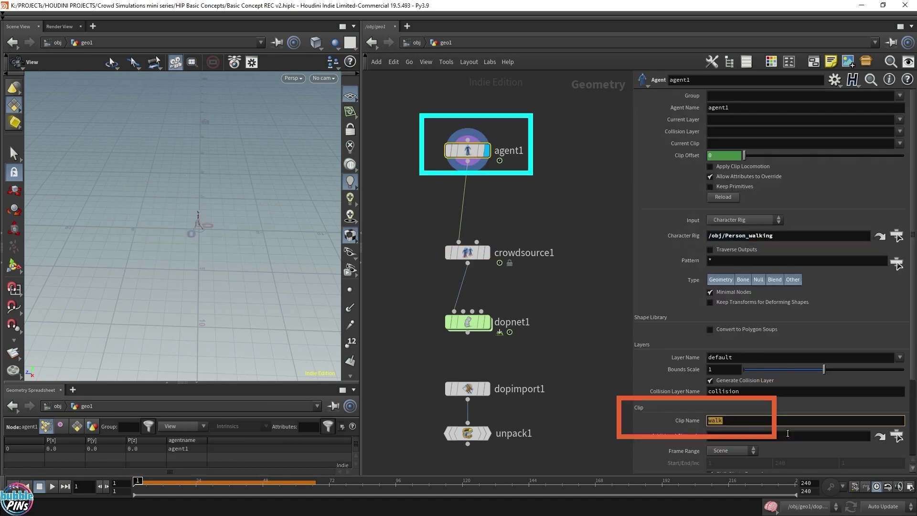
type("i_am_walking")
key("Return")
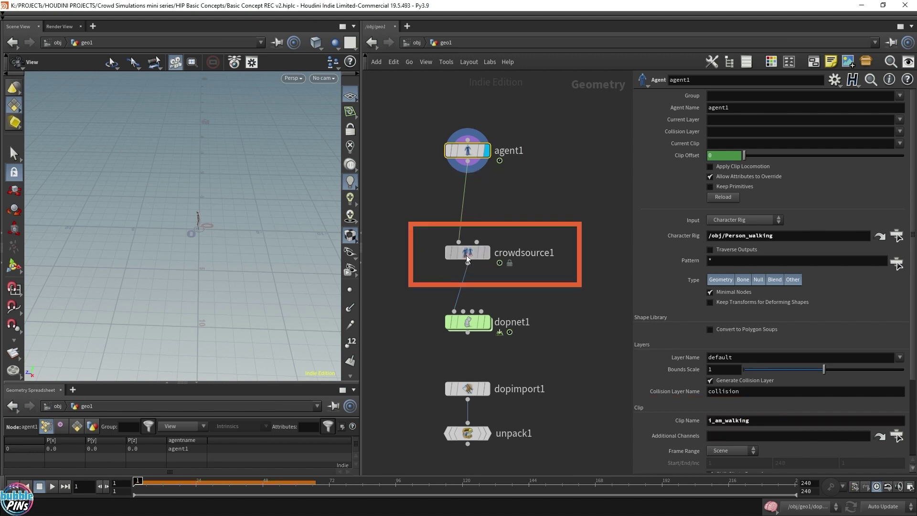
left_click(487, 256)
left_click(488, 255)
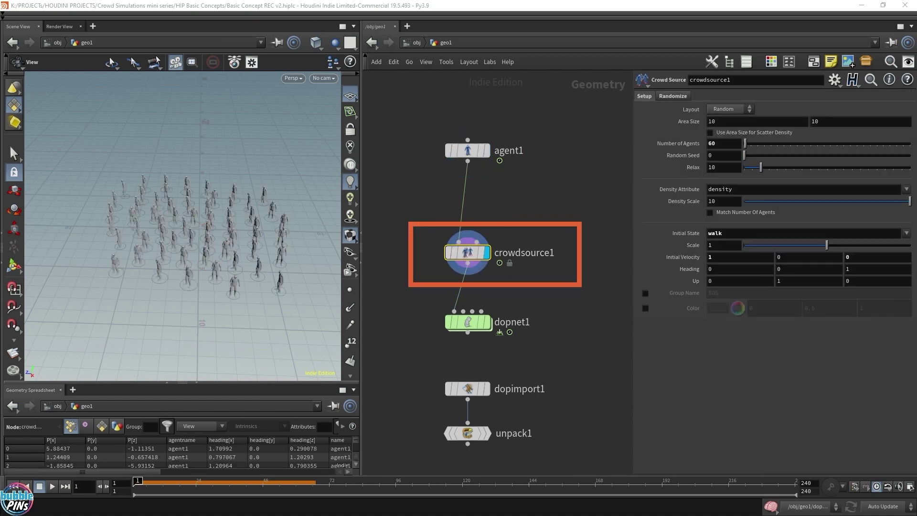
left_click(906, 233)
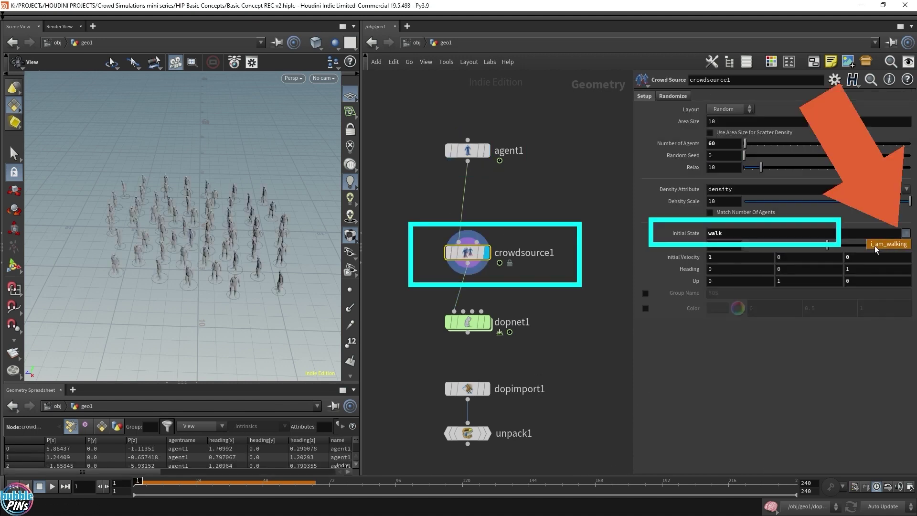
left_click(903, 244)
Restore agent1's Clip Name to walk
left_click_drag(428, 122, 517, 180)
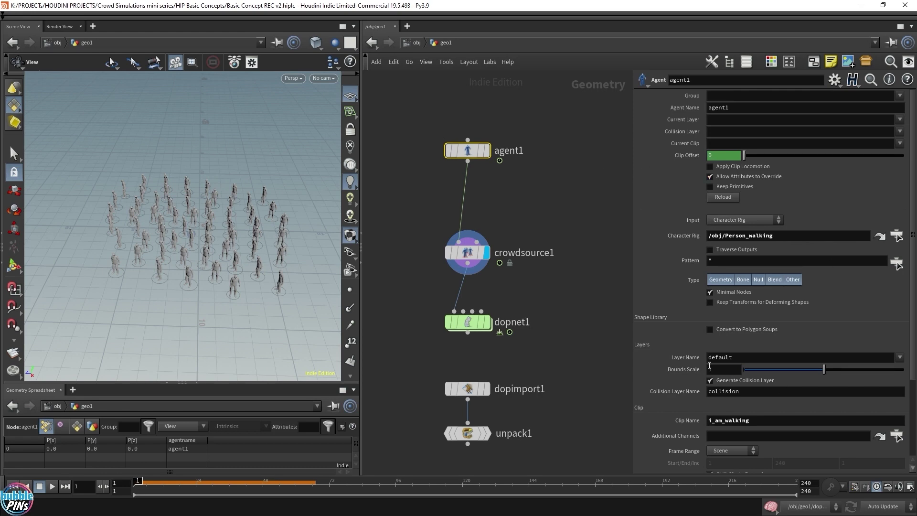
double_click(758, 422)
type("walk")
key("Return")
Inside dopnet1, set both the State Name and the Clip Name of crowdstate1 to walk
double_click(469, 323)
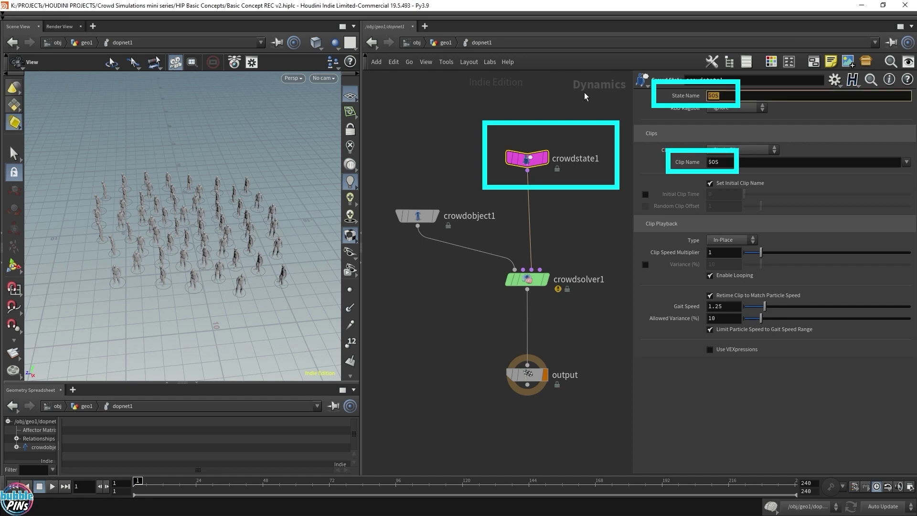
type("walk")
key("Return")
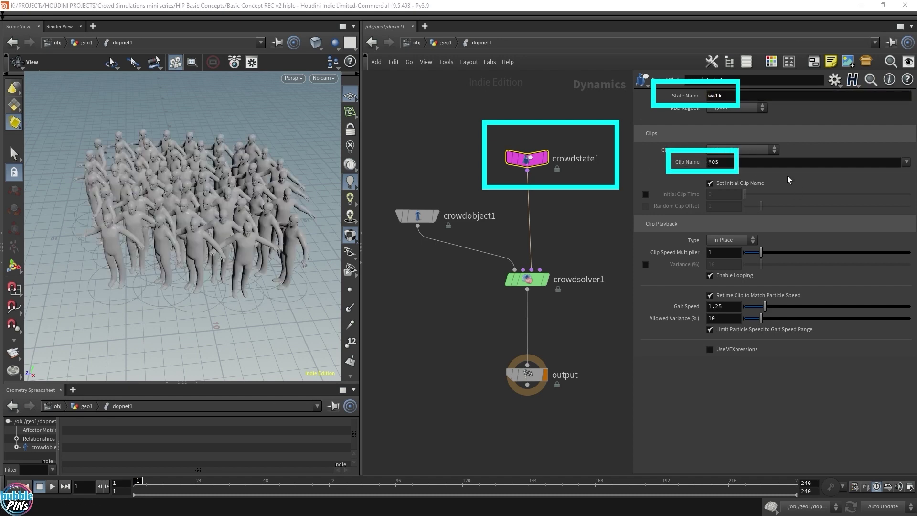
left_click_drag(724, 163, 645, 146)
type("walk")
key("Return")
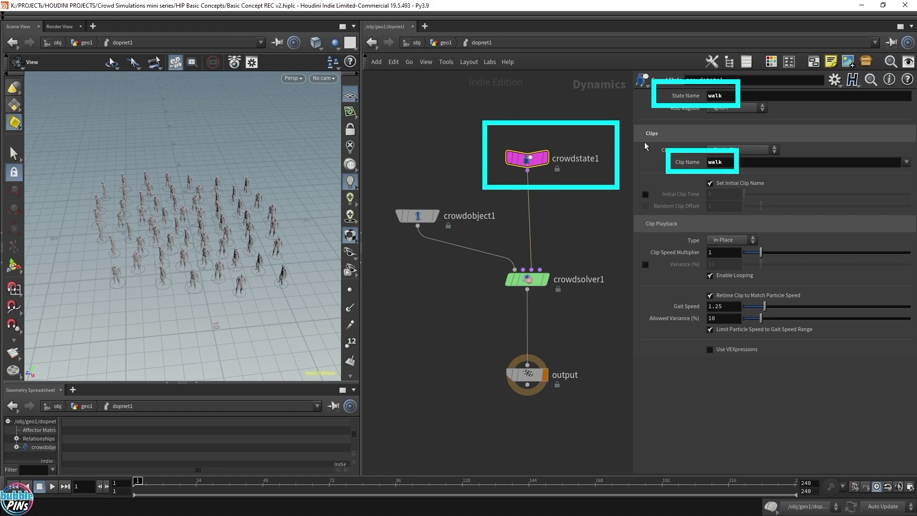
Play the crowd simulation from a distance and close up to examine the agents' motion, returning to the first frame
key("Up")
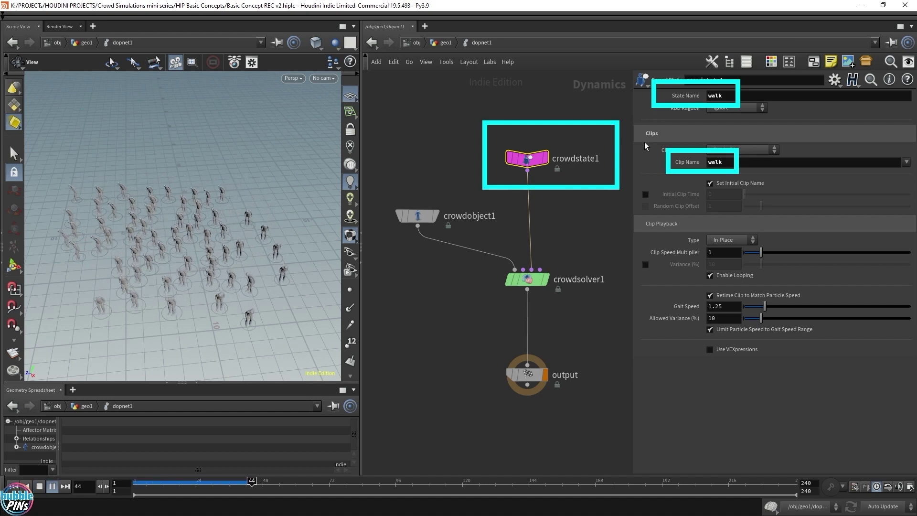
key("ctrl+Up")
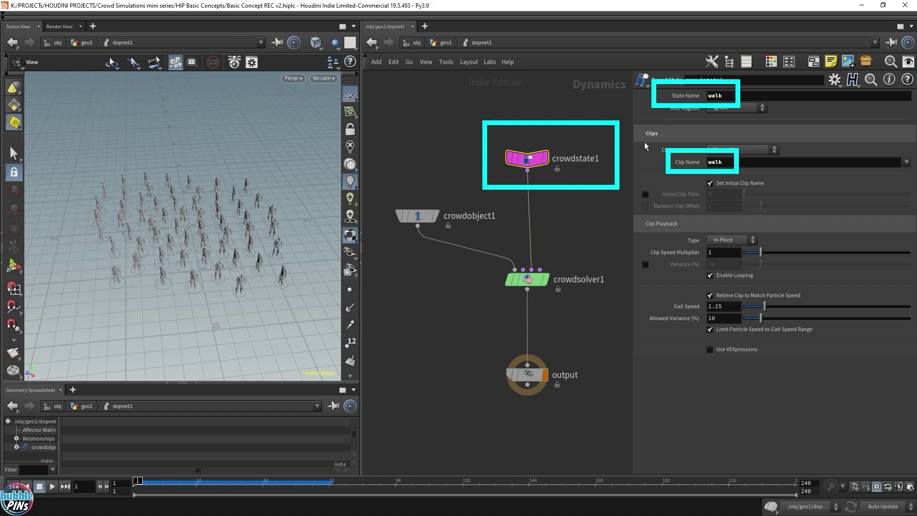
scroll(230, 254, "up", 5)
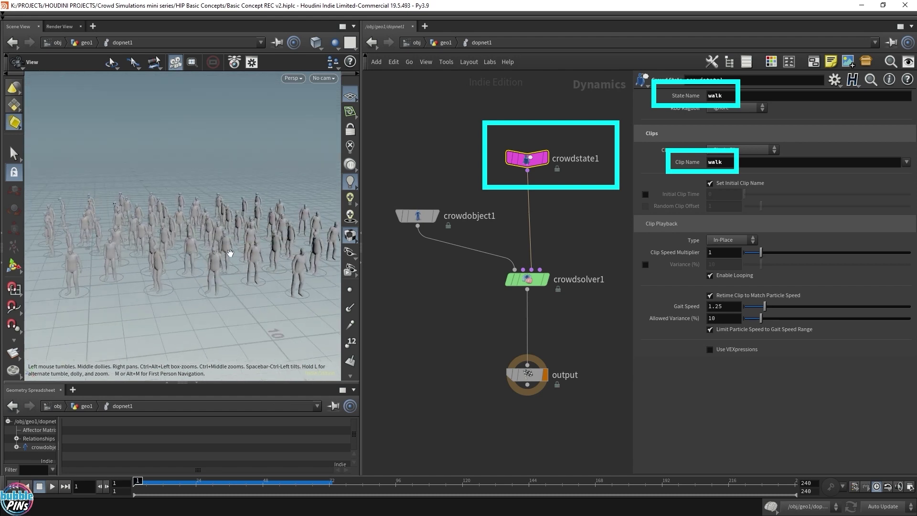
scroll(230, 253, "up", 5)
key("Up")
key("ctrl+Up")
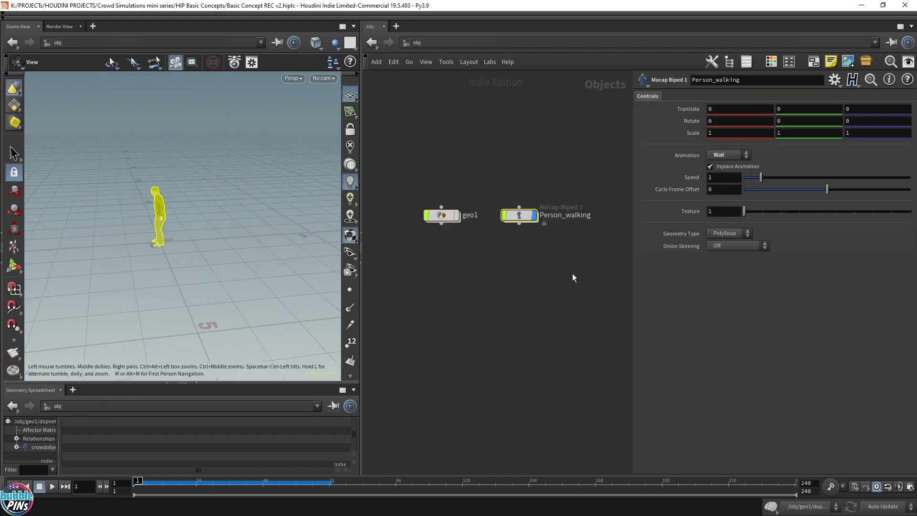
Set the Animation of the Person_walking mocap biped to Walk at the object level and deselect it
left_click(728, 156)
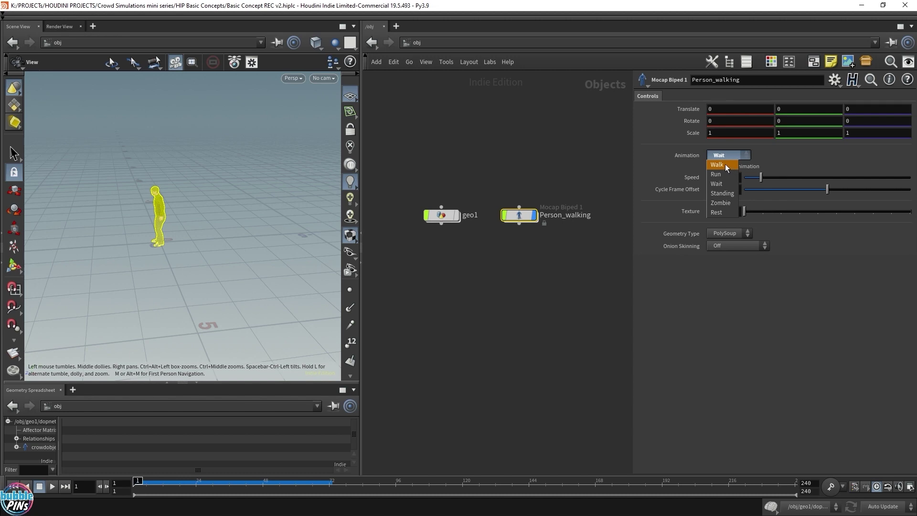
left_click(724, 164)
scroll(254, 186, "up", 5)
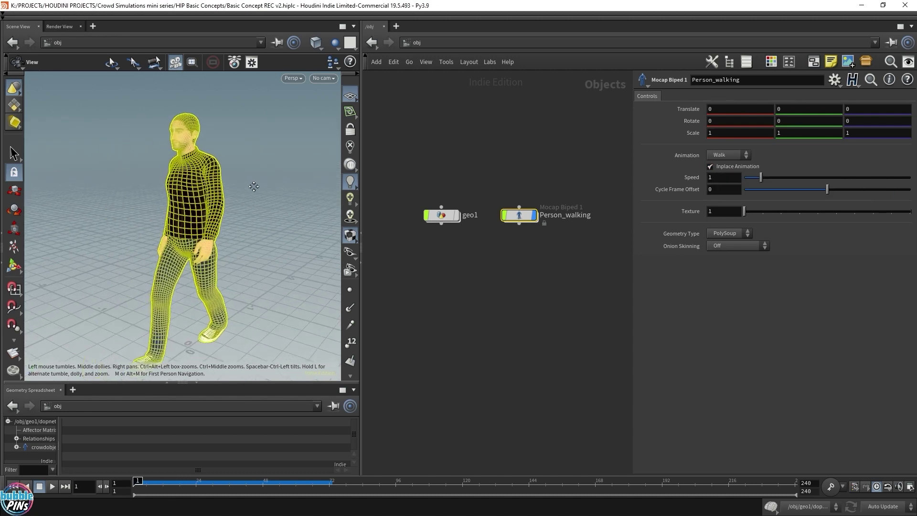
scroll(253, 186, "down", 3)
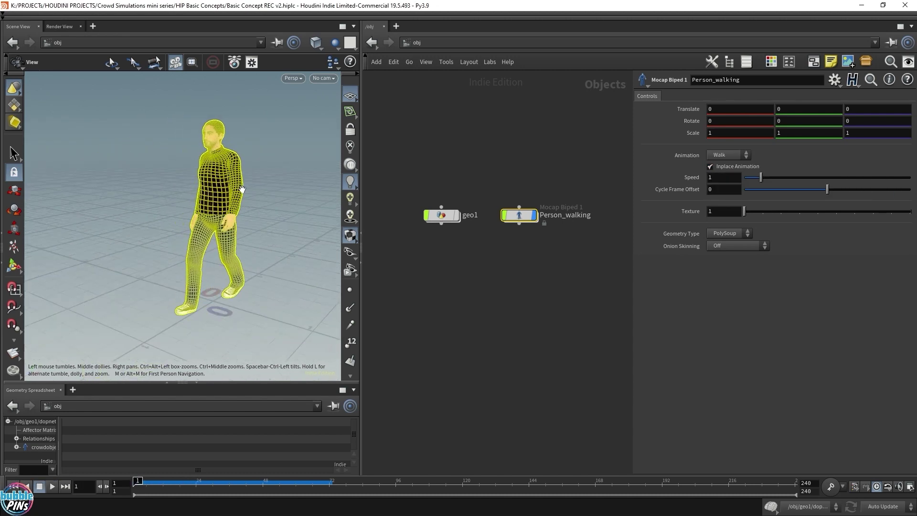
left_click(540, 307)
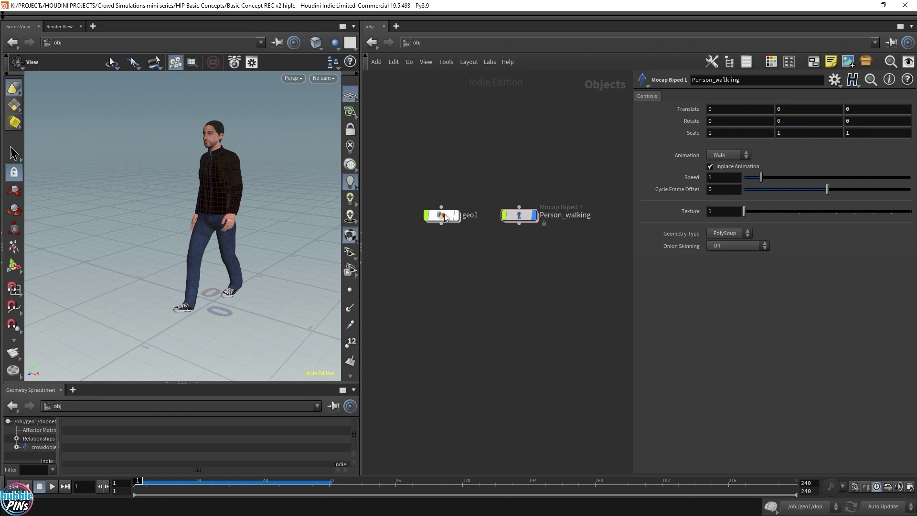
Reopen geo1, play the dopnet1 crowd to check which animation the agents use, and return to the first frame
double_click(445, 217)
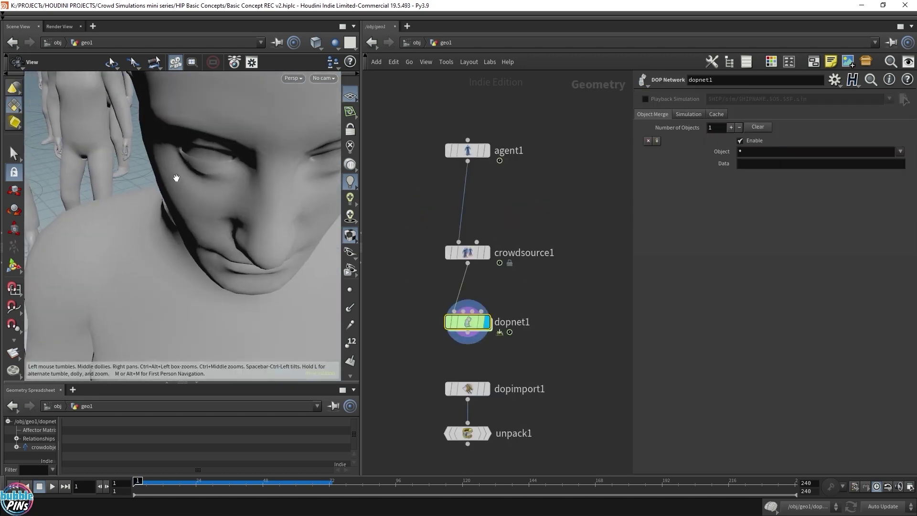
scroll(176, 177, "down", 6)
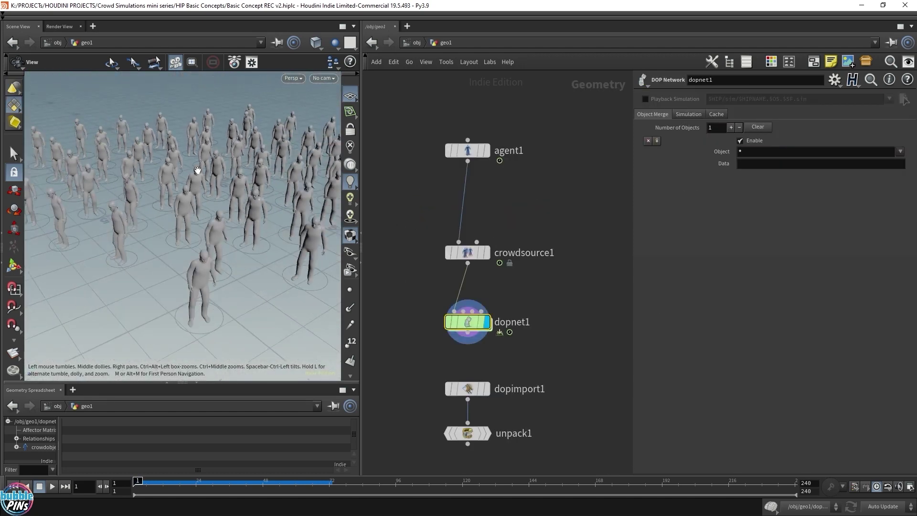
key("Up")
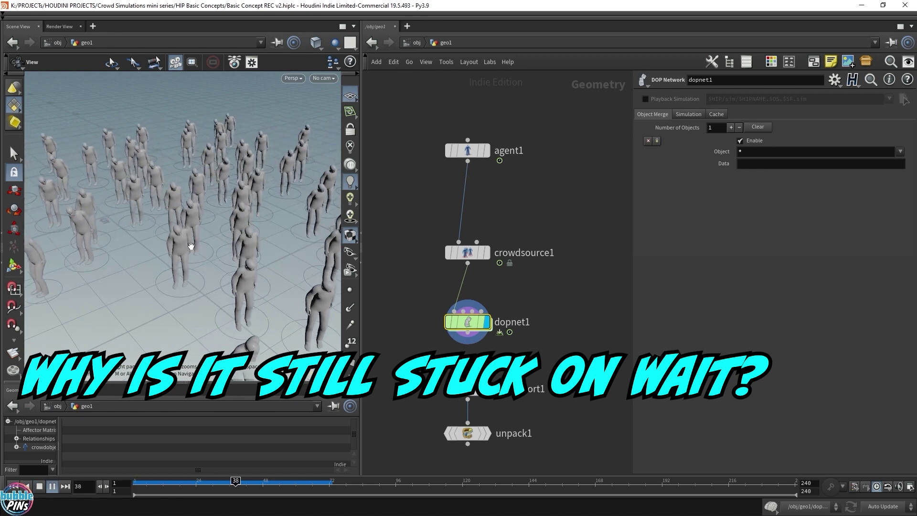
key("ctrl+Up")
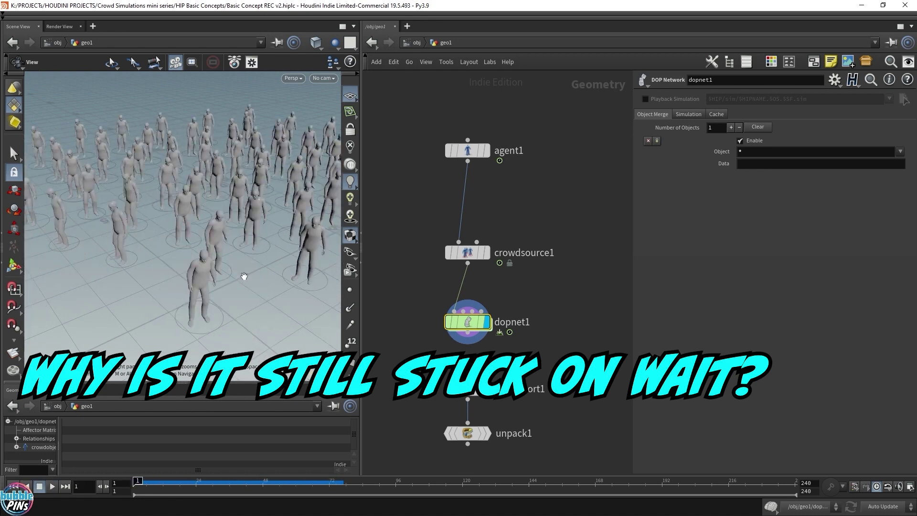
Display agent1 and play its animation to check which motion the single agent performs
left_click(491, 152)
left_click(476, 155)
key("Up")
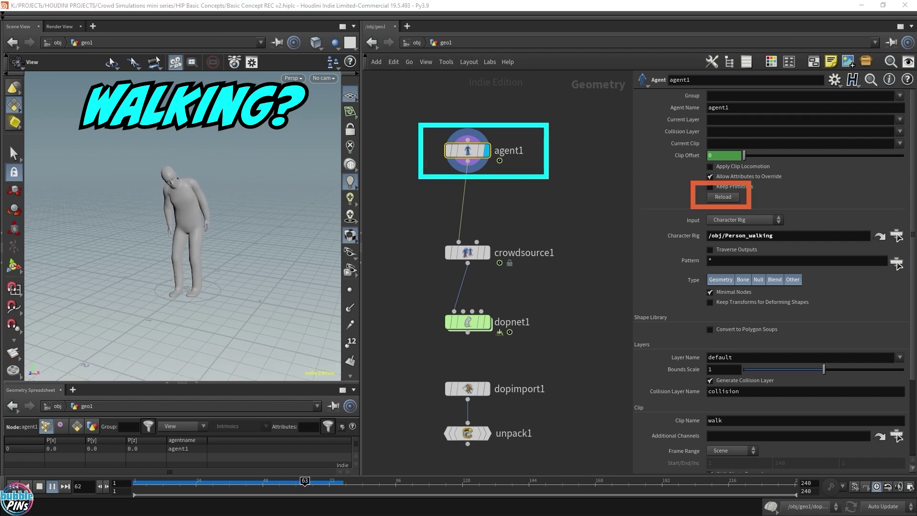
Reload agent1 to refresh its character rig animation and view the playing agent up close
left_click(721, 198)
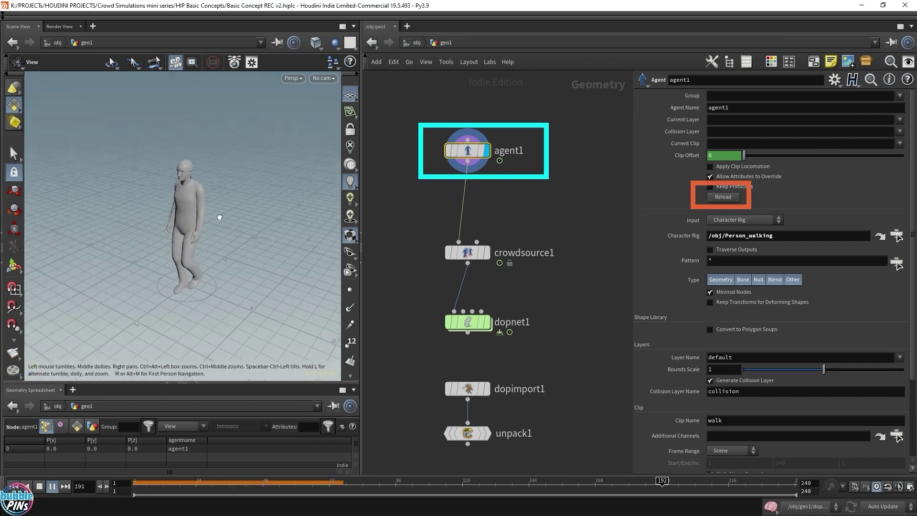
left_click_drag(220, 216, 225, 208)
scroll(207, 225, "up", 4)
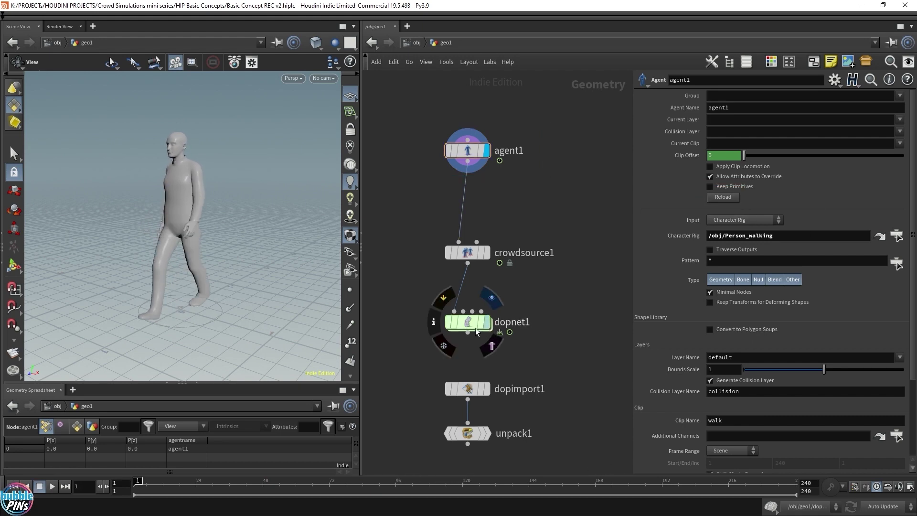
Open dopnet1, play the crowd simulation to examine the agents' motion from several angles, and return to the first frame
double_click(475, 328)
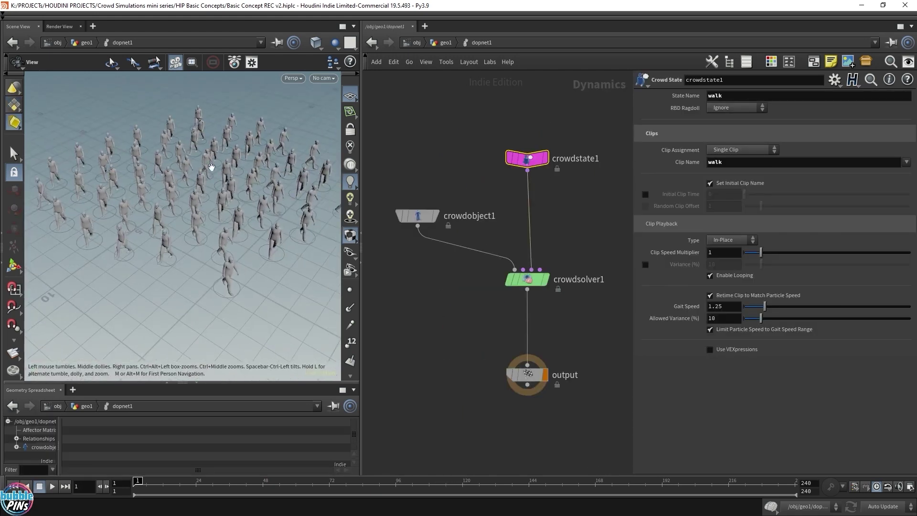
key("Up")
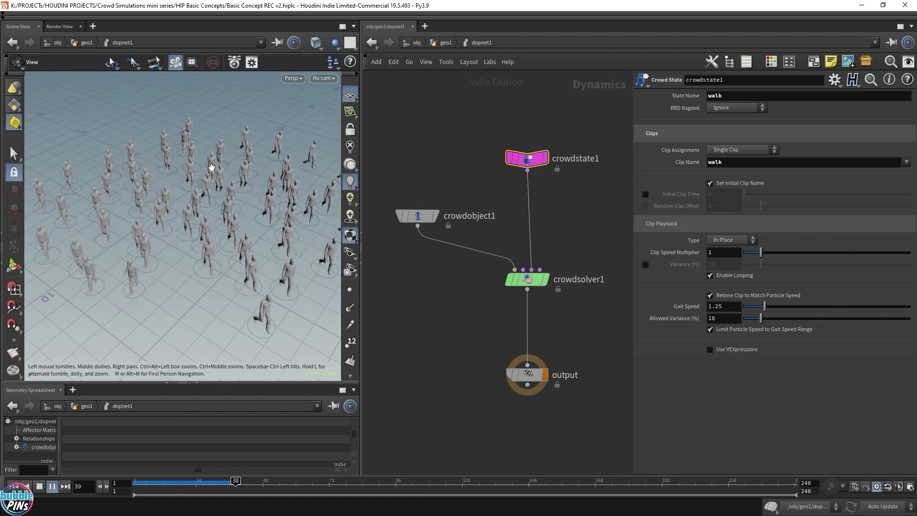
left_click_drag(210, 167, 225, 225)
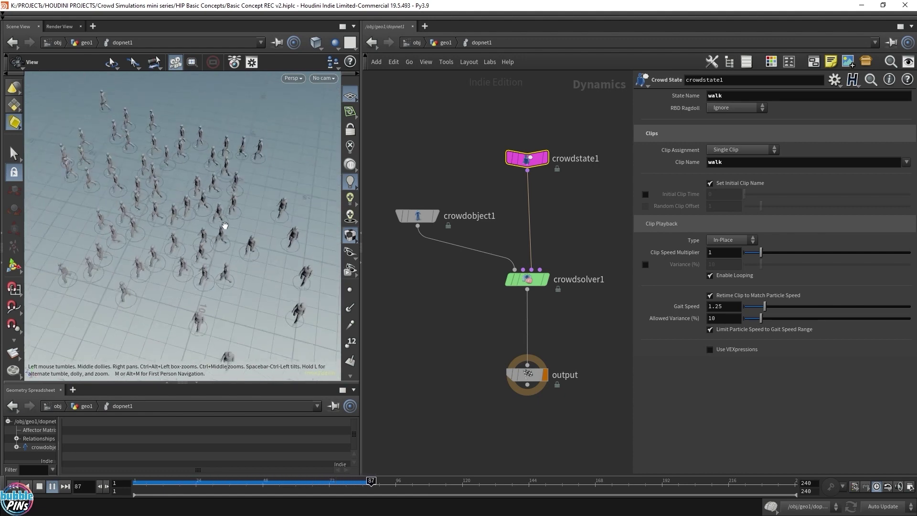
left_click_drag(220, 258, 213, 217)
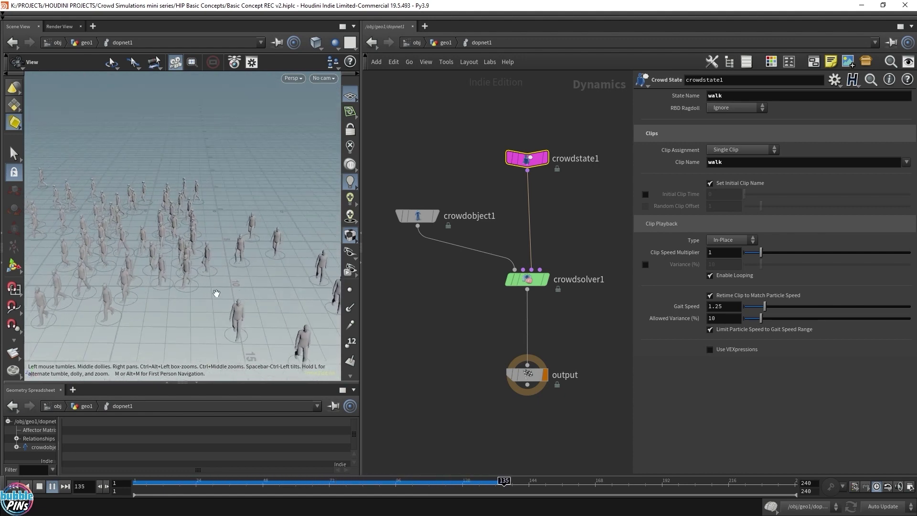
key("Up")
key("ctrl+Up")
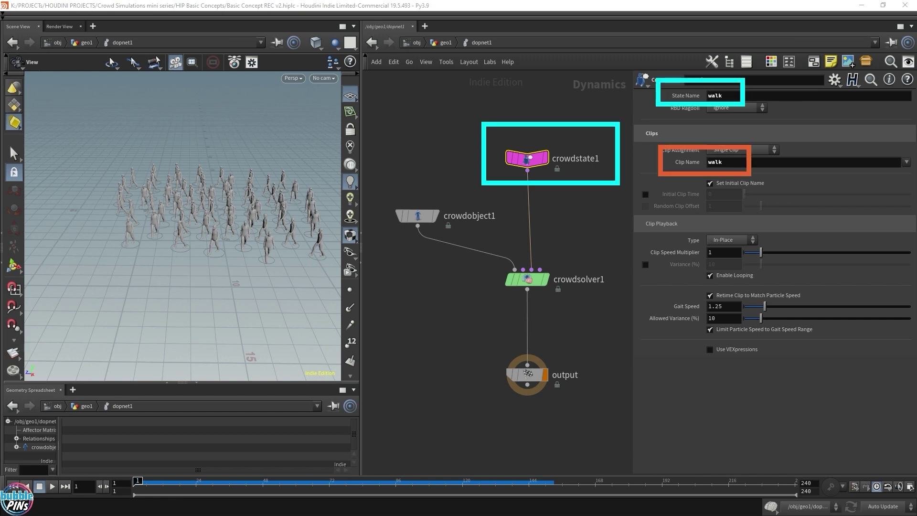
Set both the State Name and the Clip Name of crowdstate1 to $OS so they take the node's name
left_click(582, 7)
left_click_drag(725, 96, 579, 72)
type("$OS")
left_click_drag(725, 162, 673, 157)
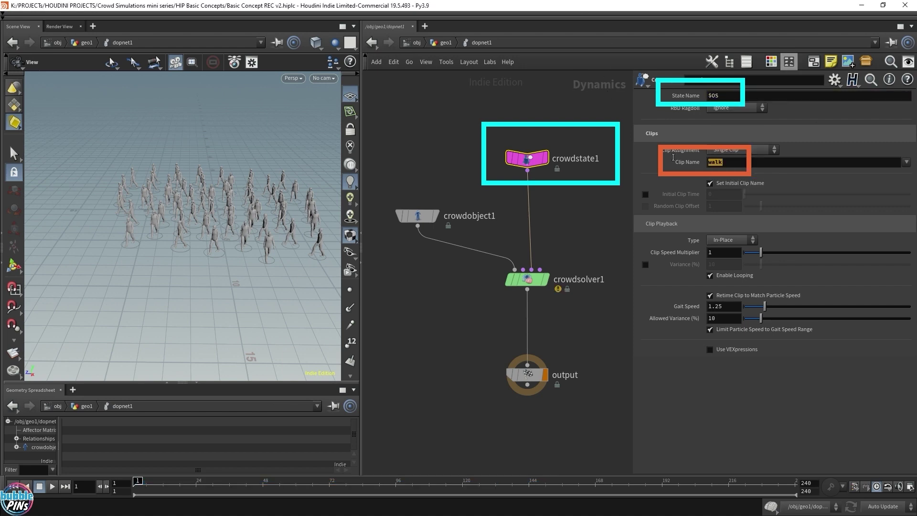
type("$OS")
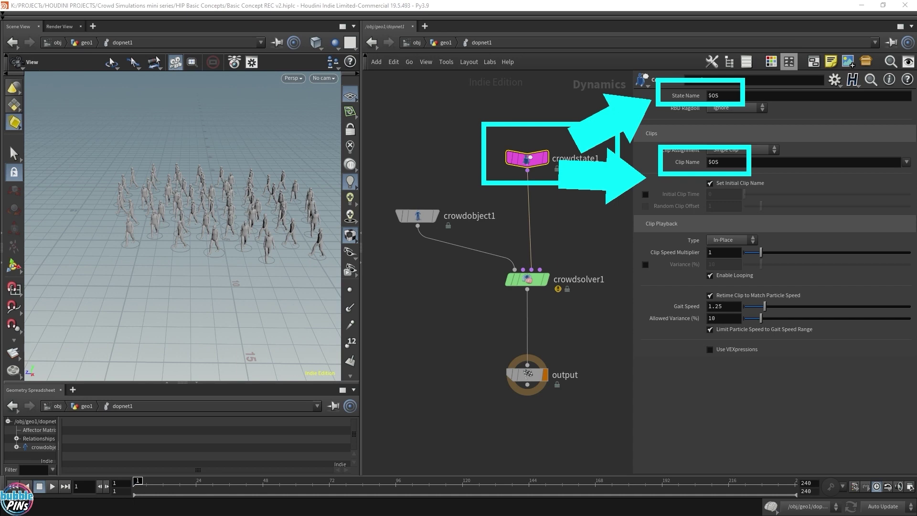
left_click_drag(727, 97, 688, 97)
left_click_drag(724, 163, 665, 166)
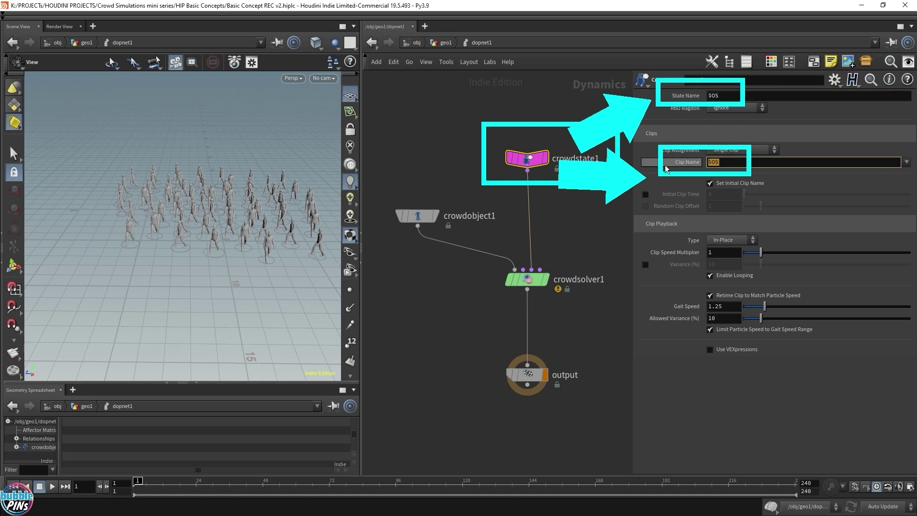
Rename the crowdstate1 node to walk and play the simulation to check the crowd's motion
double_click(573, 159)
type("walk")
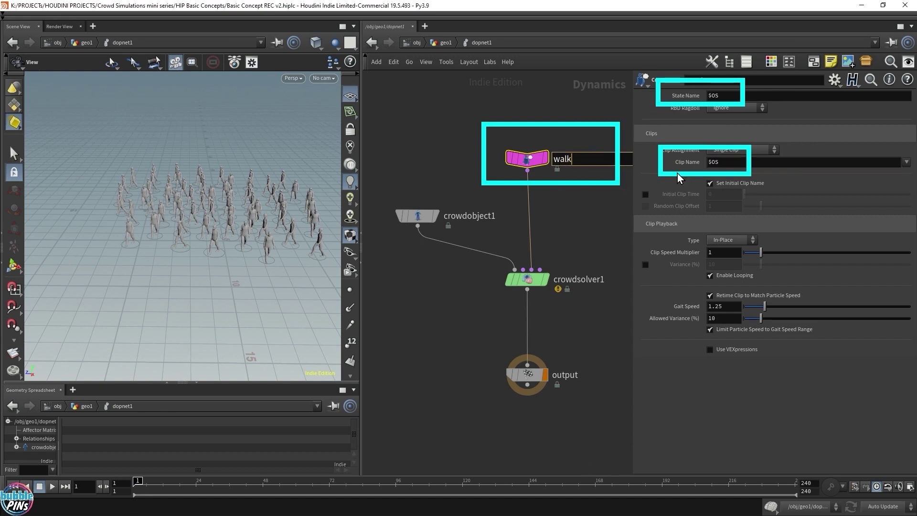
key("Return")
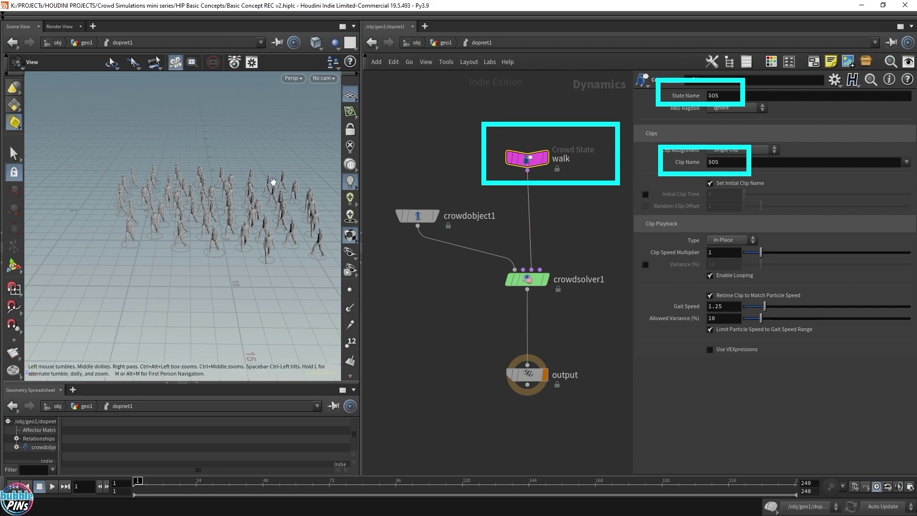
left_click_drag(271, 184, 237, 194)
key("Up")
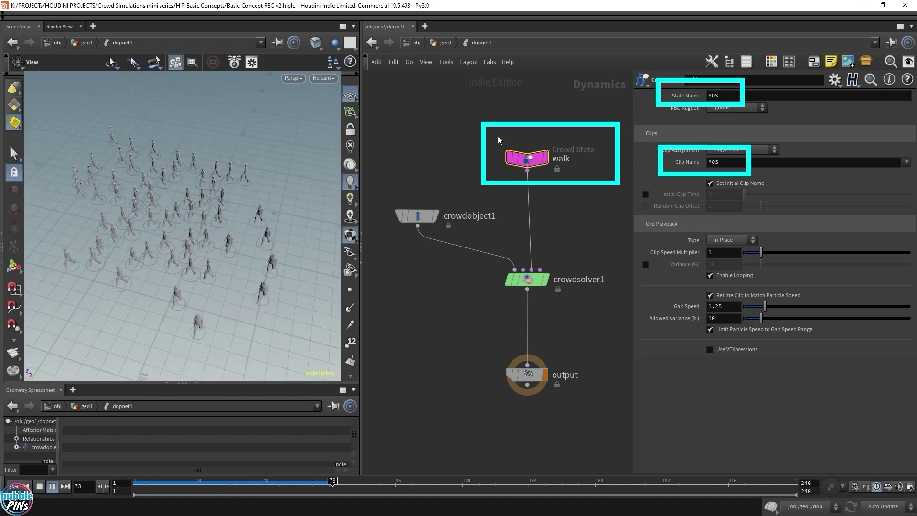